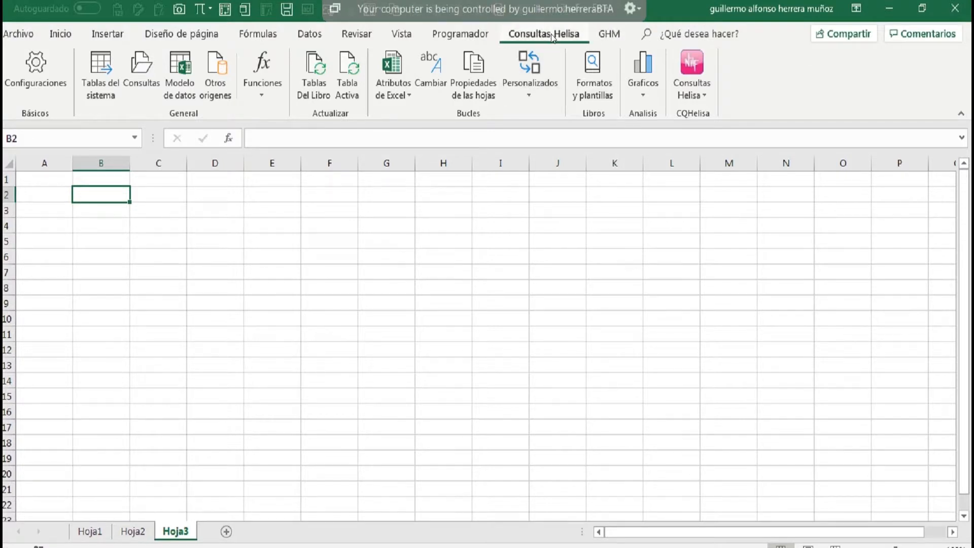
Review the query display options in the Helisa general parameters and save the configuration.
{"action": "left_click", "coordinate": [42, 77]}
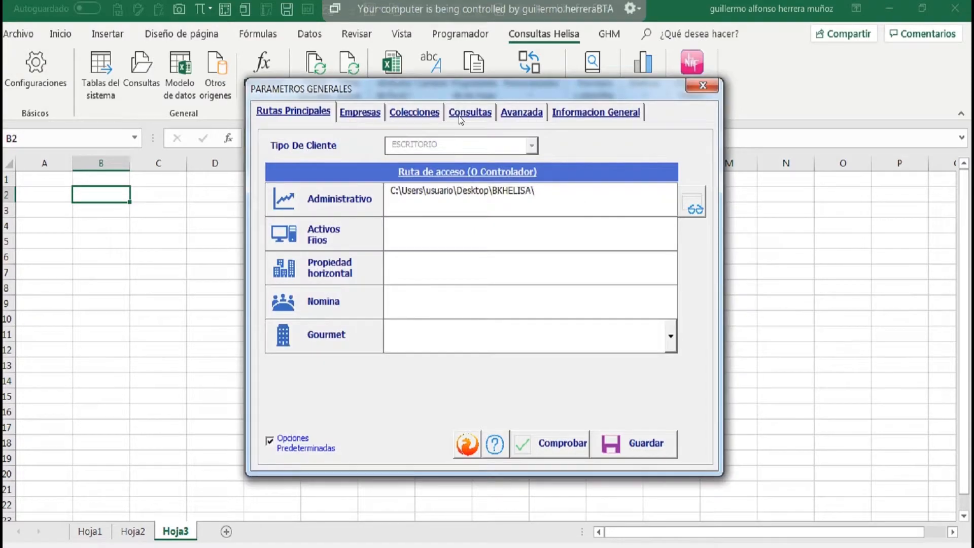
{"action": "left_click", "coordinate": [467, 113]}
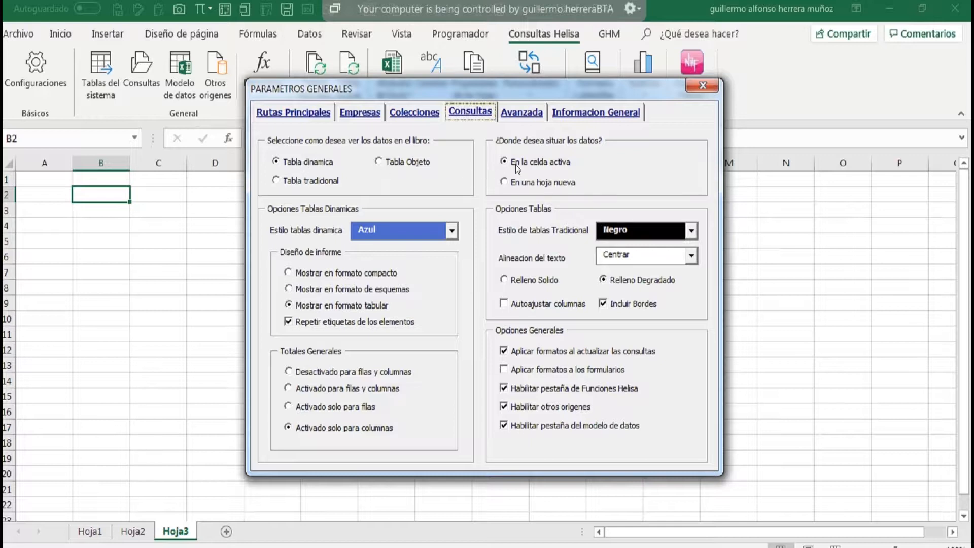
{"action": "left_click", "coordinate": [703, 88]}
{"action": "left_click", "coordinate": [506, 340]}
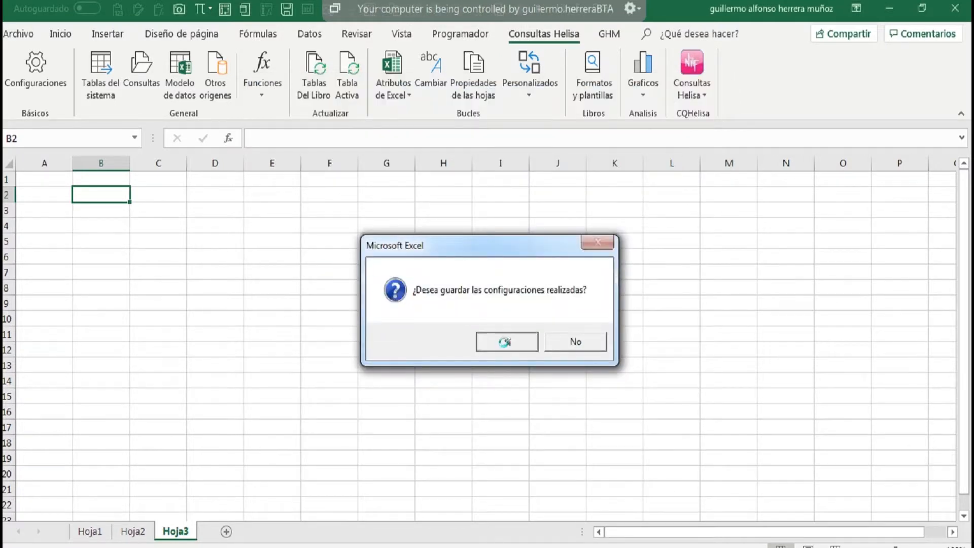
{"action": "left_click", "coordinate": [540, 342]}
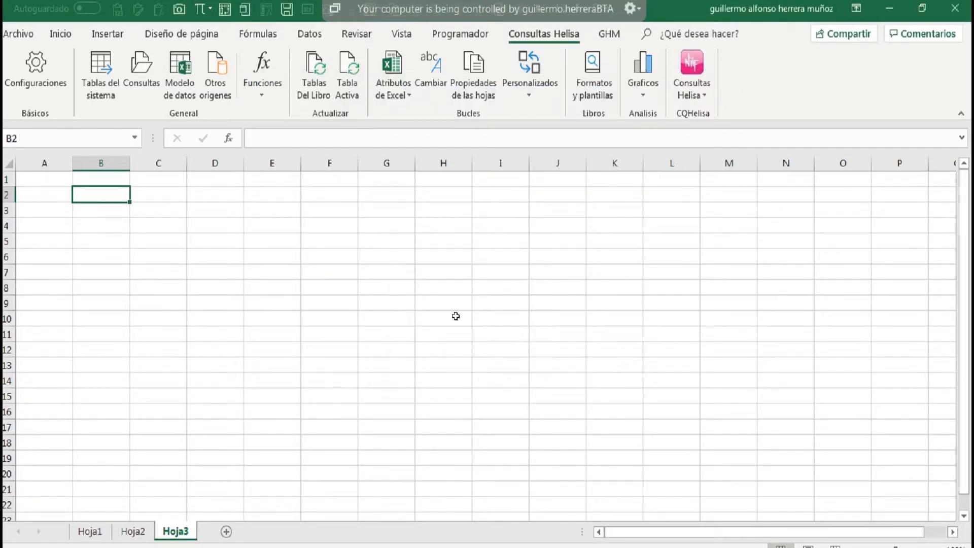
Generate the Plan De Cuentas report for Emp 01 as a pivot table at B2, including the Cuenta and Nombre Cuenta fields.
{"action": "left_click", "coordinate": [143, 64]}
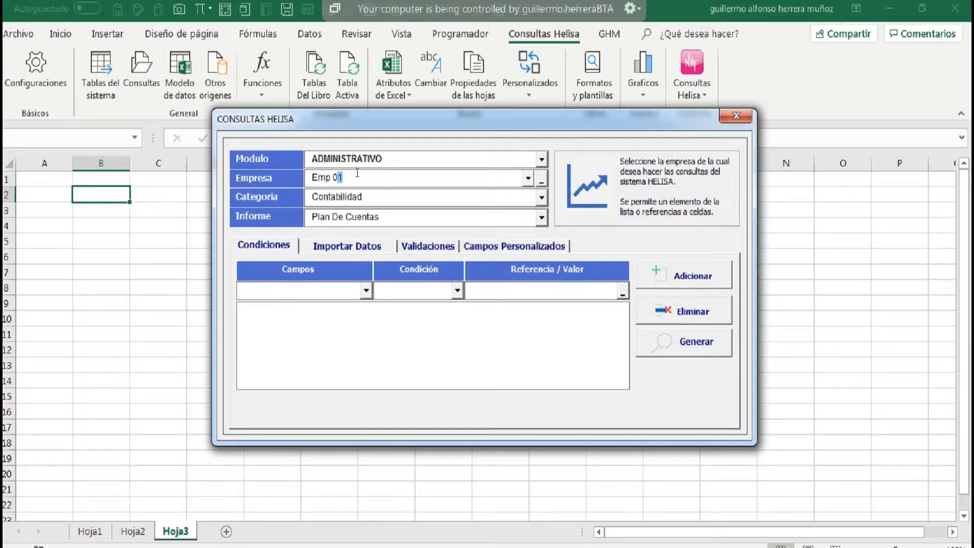
{"action": "left_click", "coordinate": [347, 202]}
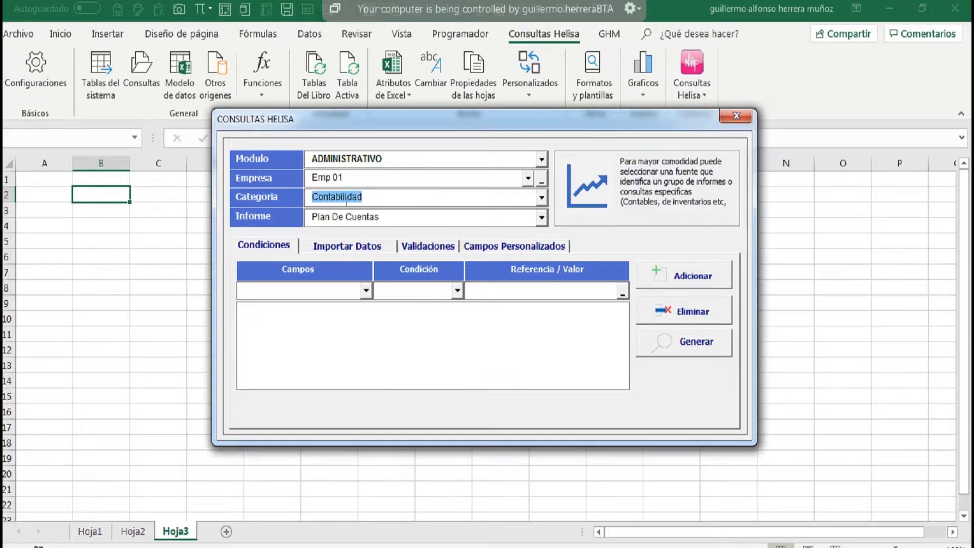
{"action": "left_click", "coordinate": [388, 217]}
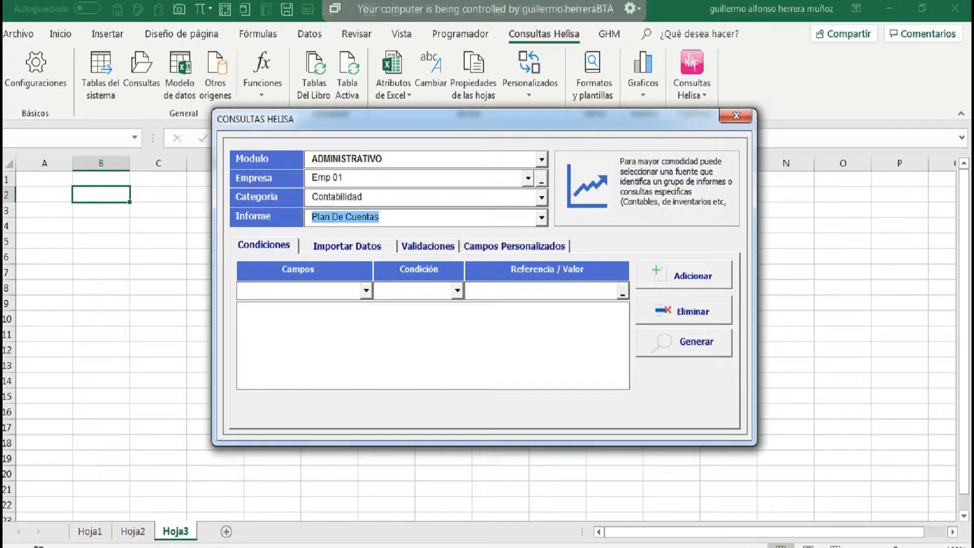
{"action": "left_click", "coordinate": [688, 348]}
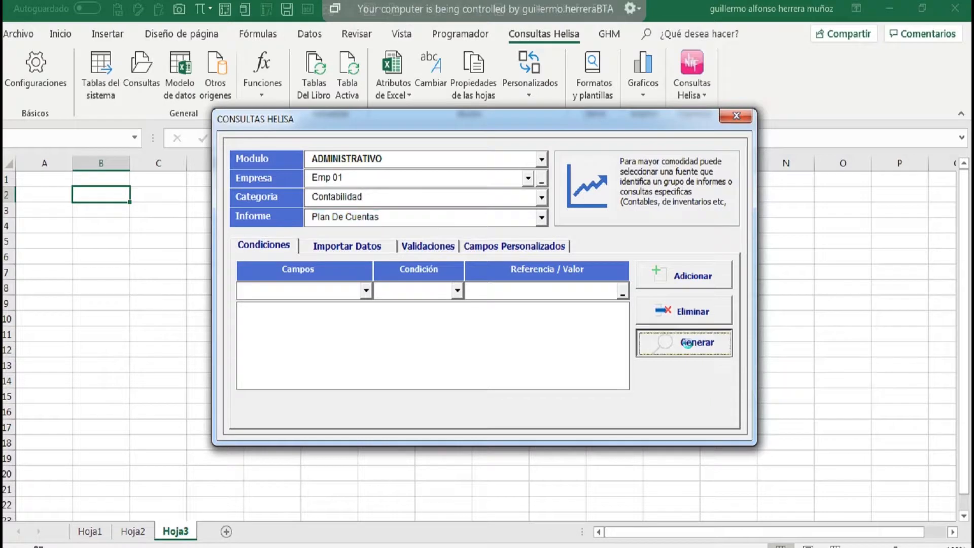
{"action": "left_click", "coordinate": [533, 342]}
{"action": "left_click", "coordinate": [801, 261]}
{"action": "left_click", "coordinate": [801, 275]}
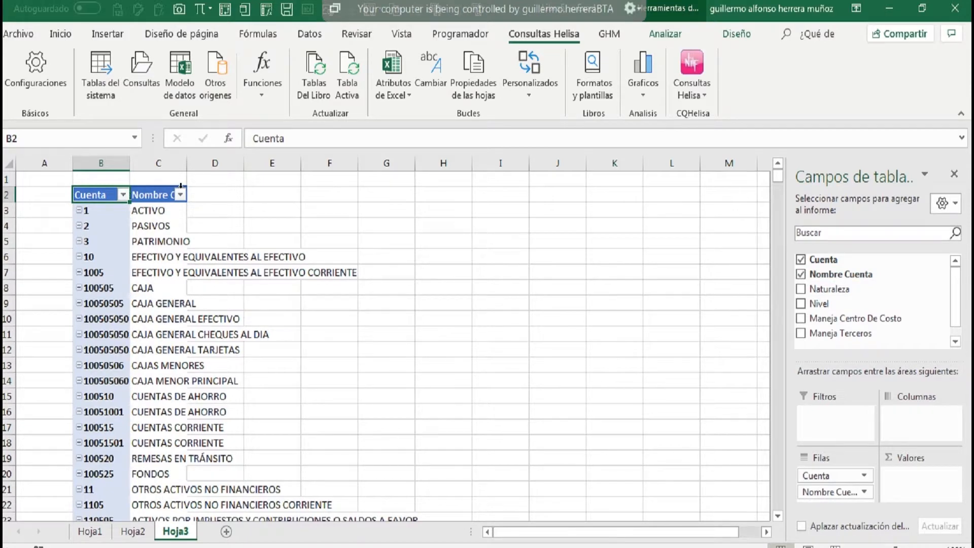
Make E2 the active cell and save the query settings with Tabla tradicional as the data display format.
{"action": "left_click", "coordinate": [292, 197]}
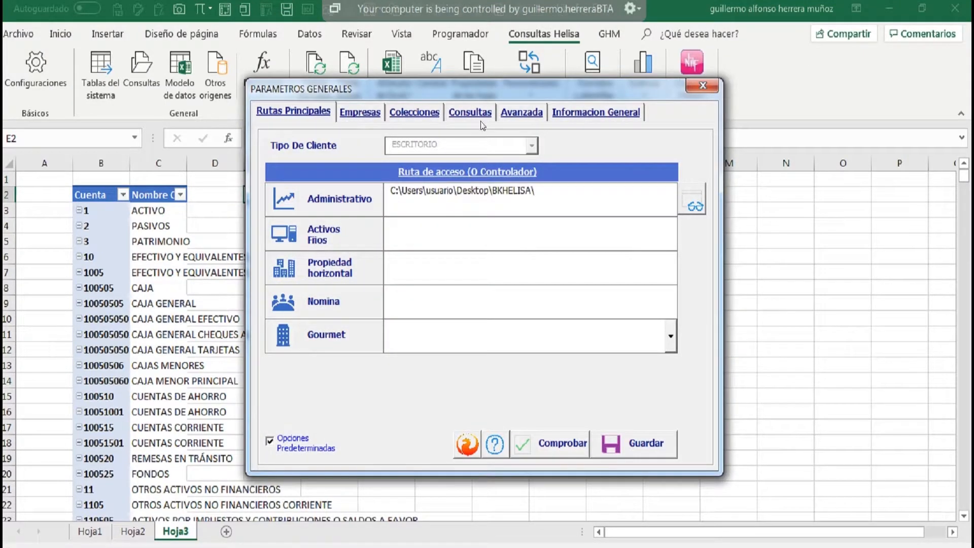
{"action": "left_click", "coordinate": [471, 112]}
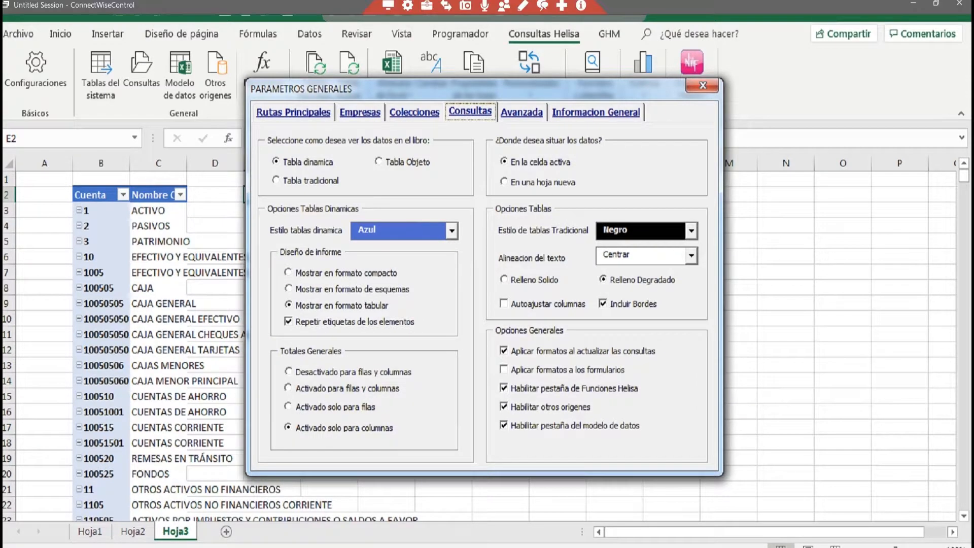
{"action": "left_click", "coordinate": [311, 182]}
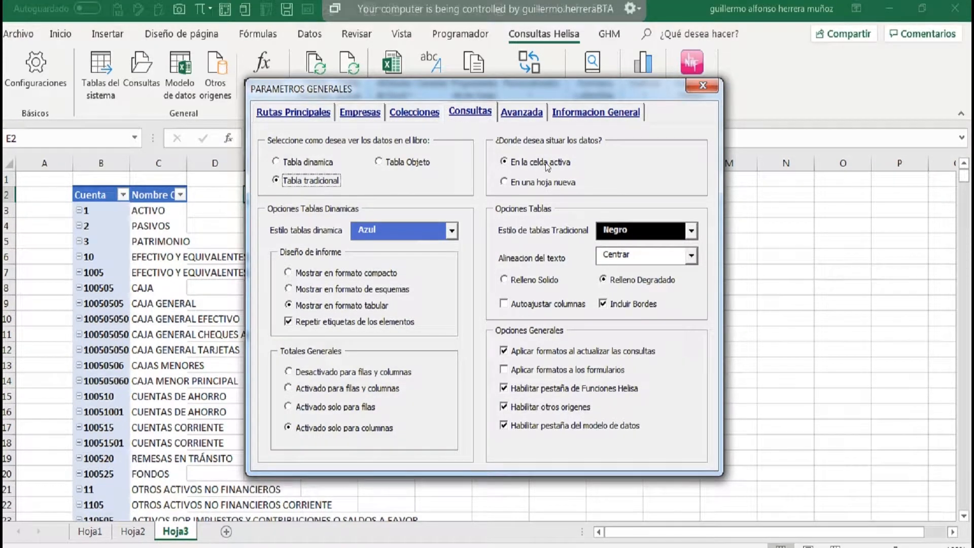
{"action": "left_click", "coordinate": [699, 83]}
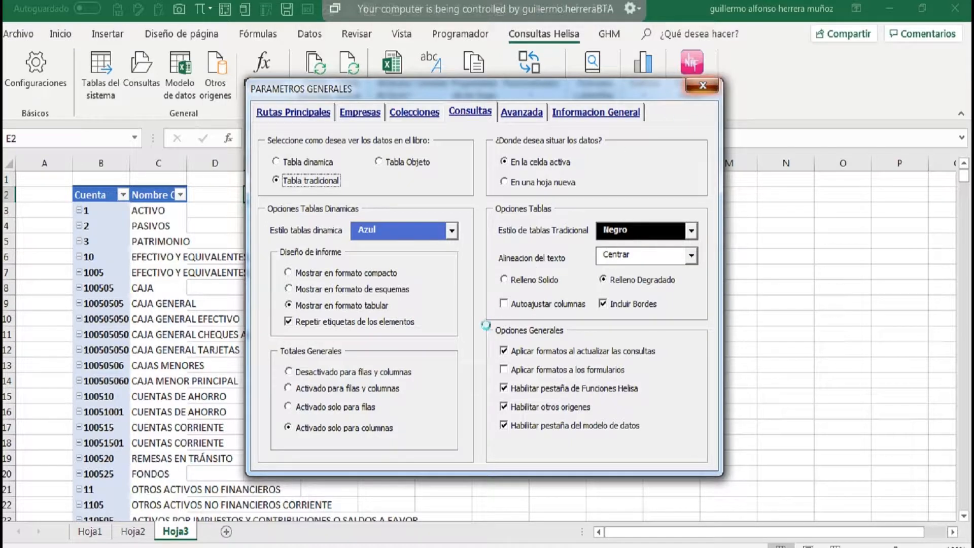
{"action": "left_click", "coordinate": [501, 342]}
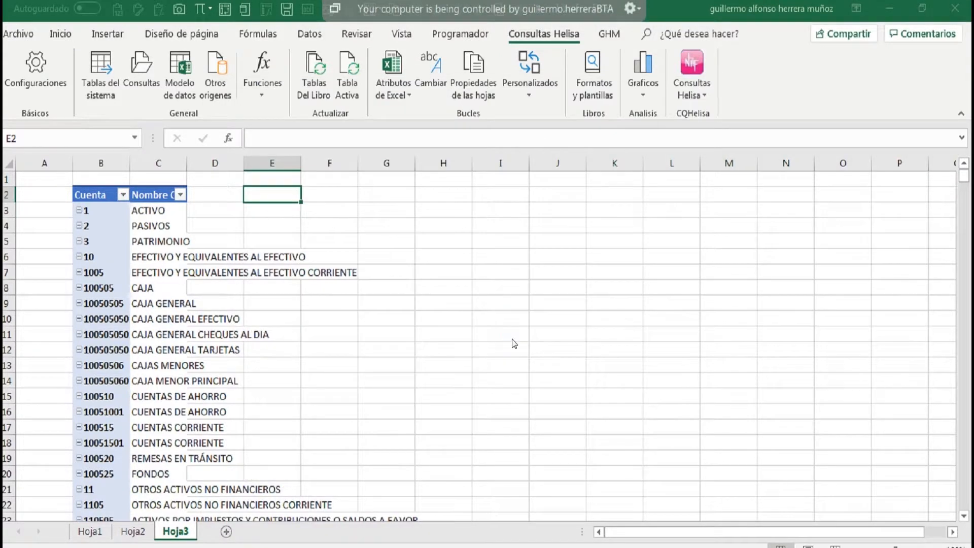
{"action": "left_click", "coordinate": [515, 336]}
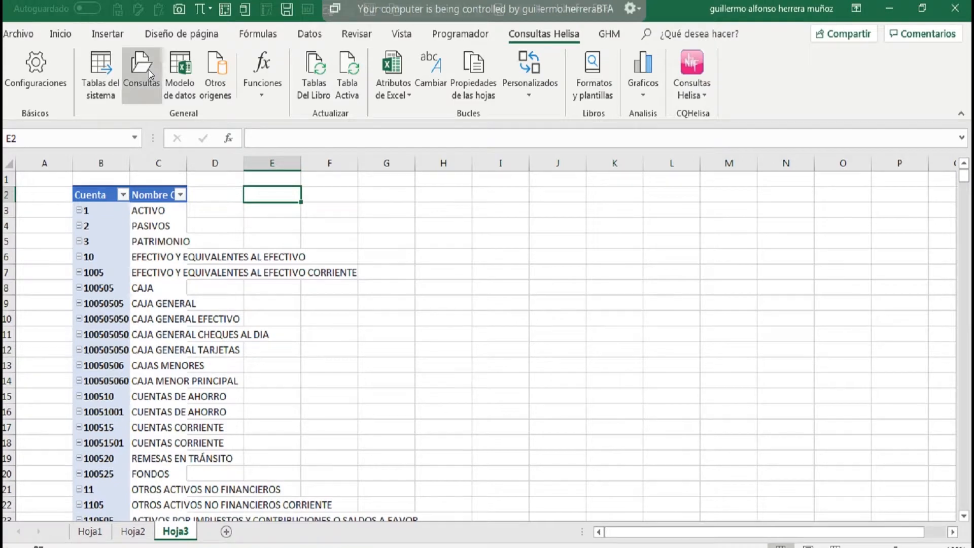
Generate the Plan De Cuentas report for Emp 01 at E2 as a traditional table and select its first rows.
{"action": "left_click", "coordinate": [145, 69]}
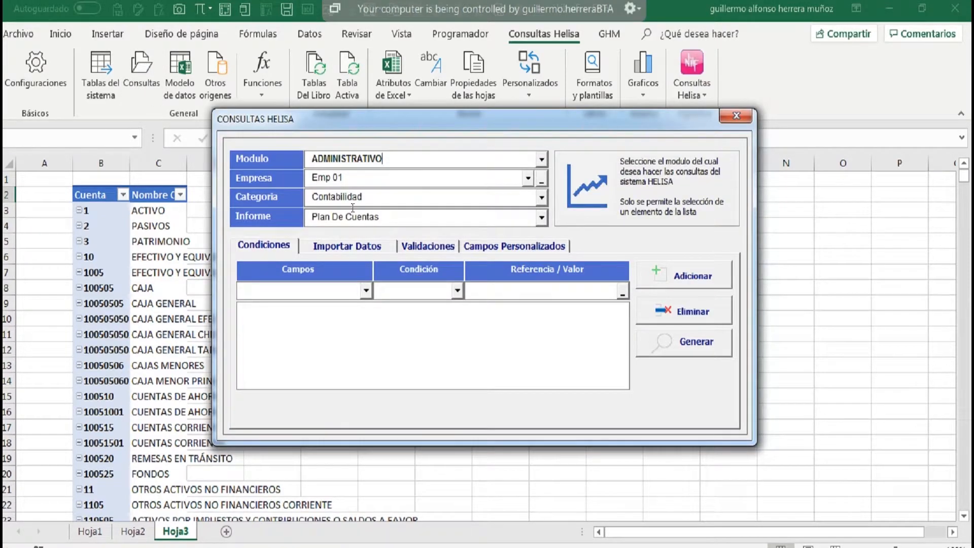
{"action": "left_click", "coordinate": [325, 245]}
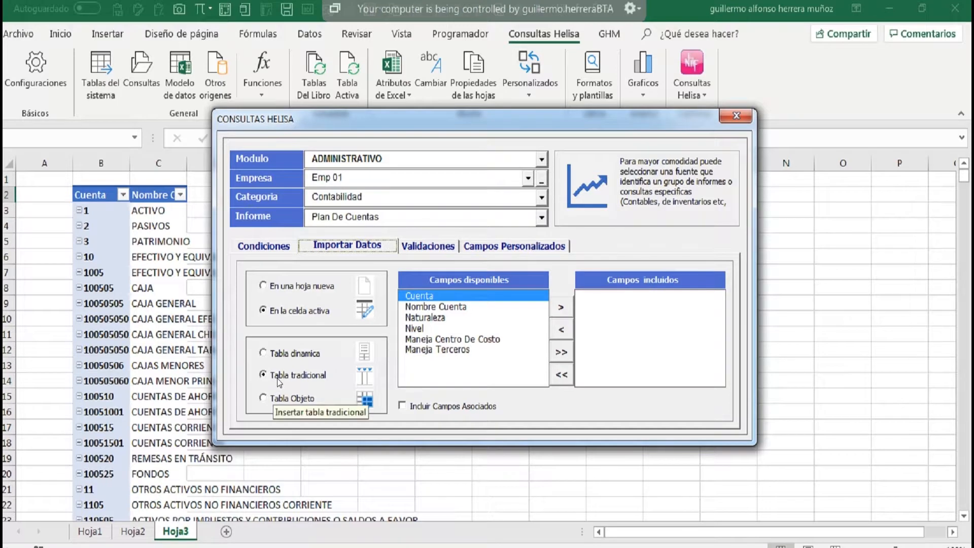
{"action": "left_click", "coordinate": [263, 245]}
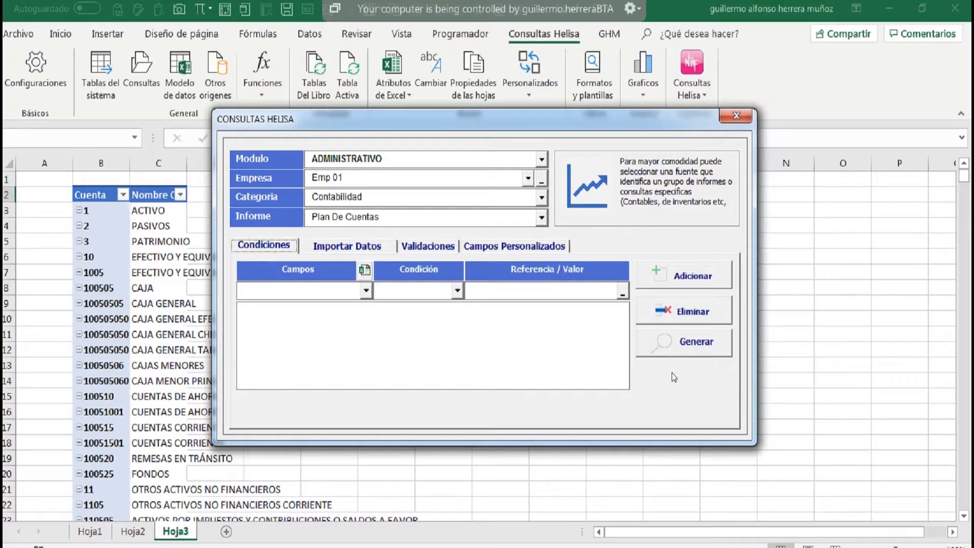
{"action": "left_click", "coordinate": [686, 345]}
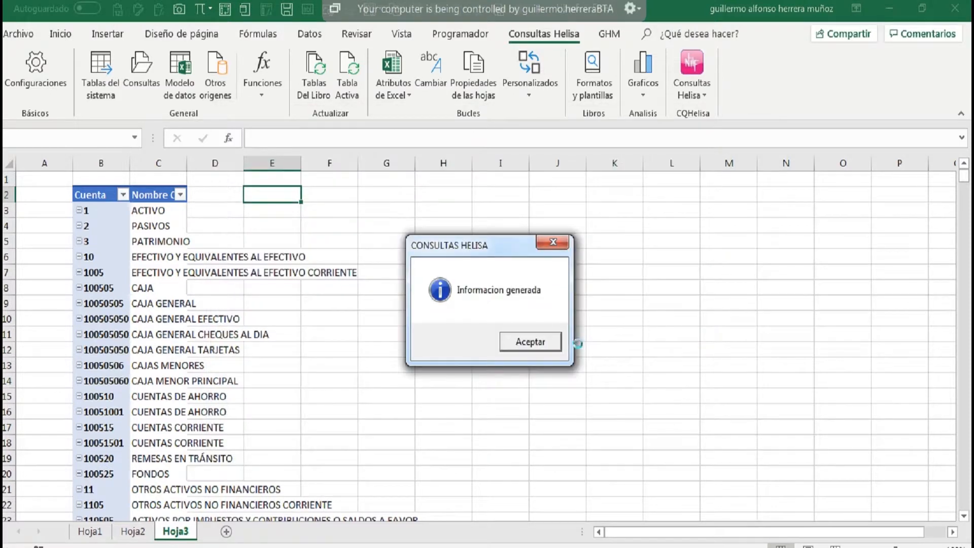
{"action": "left_click", "coordinate": [537, 340]}
{"action": "left_click_drag", "start_coordinate": [267, 198], "coordinate": [545, 475]}
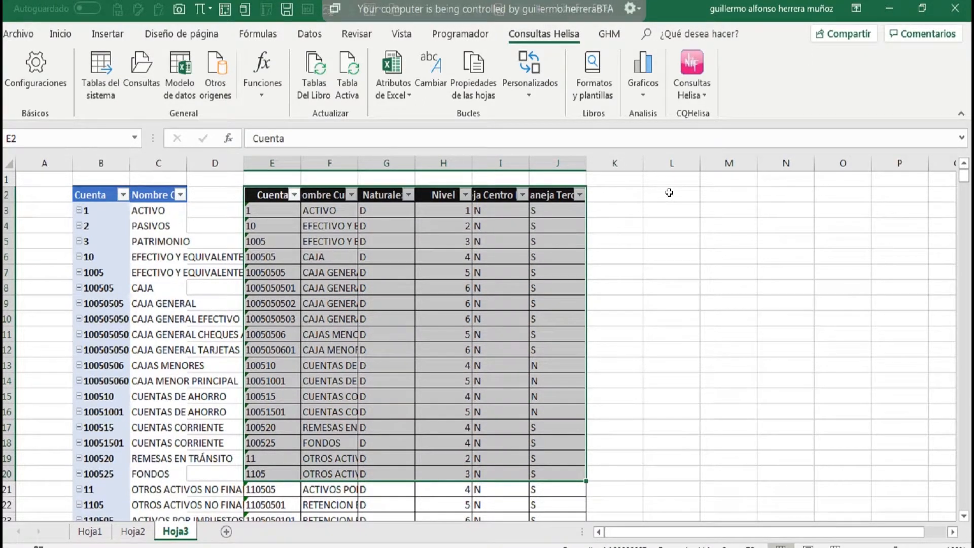
Make L2 the active cell and save the query settings with Tabla Objeto as the data display format.
{"action": "left_click", "coordinate": [672, 195]}
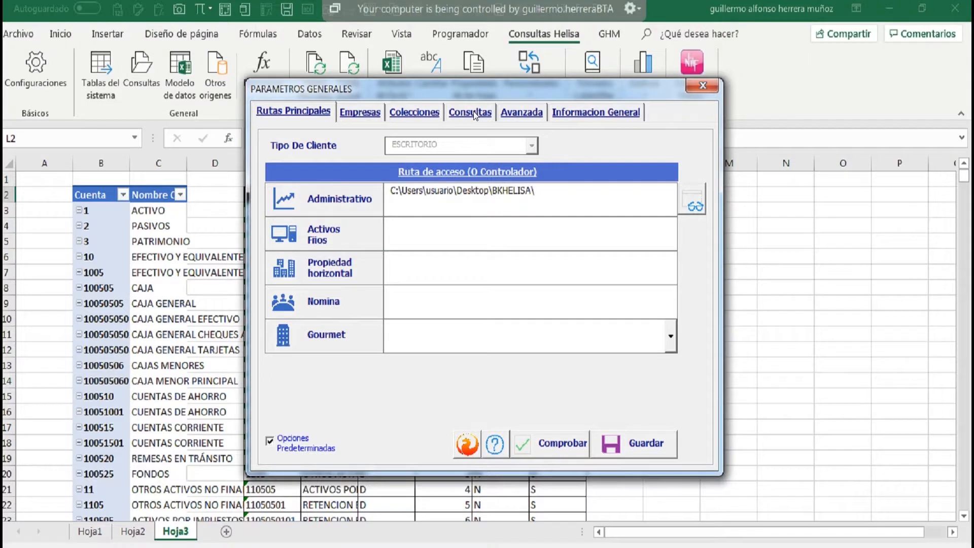
{"action": "left_click", "coordinate": [471, 112]}
{"action": "left_click", "coordinate": [411, 162]}
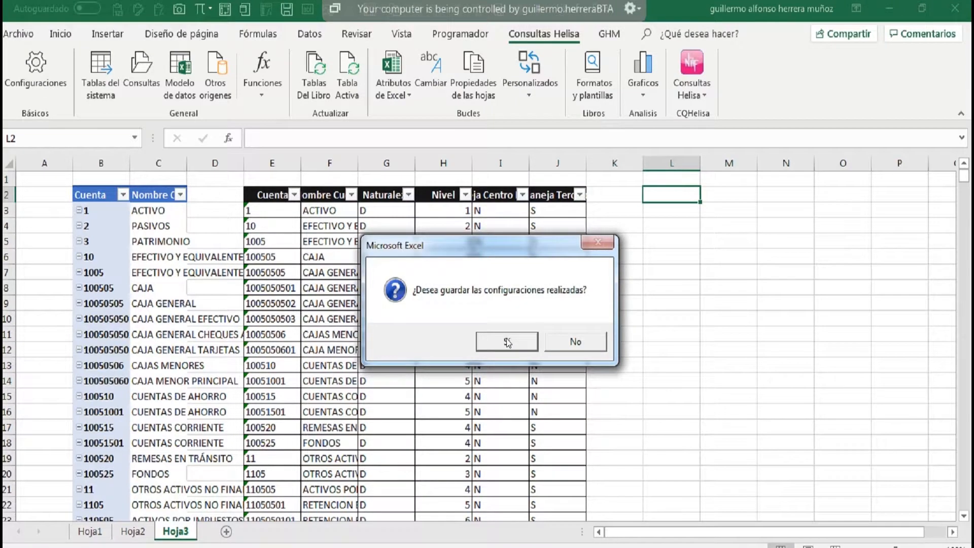
{"action": "left_click", "coordinate": [507, 342]}
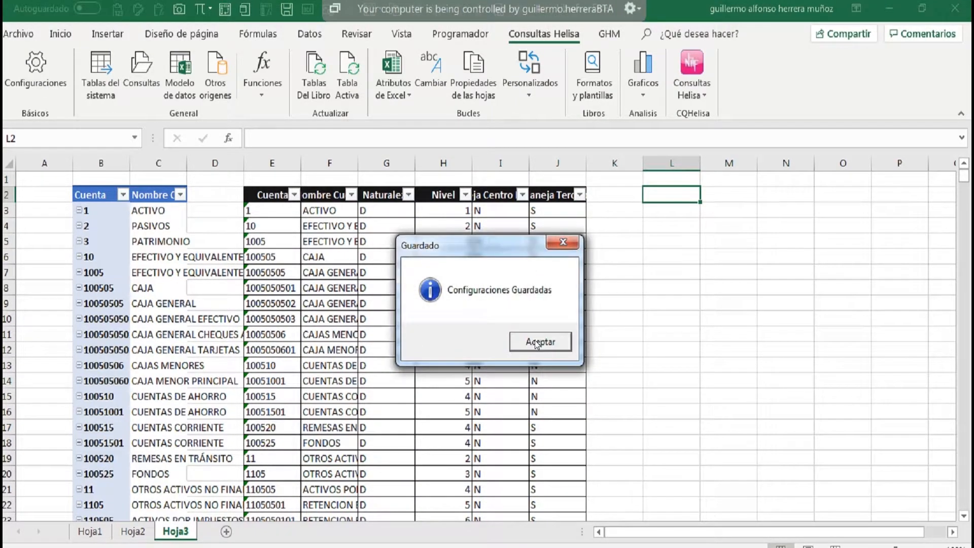
{"action": "left_click", "coordinate": [539, 342]}
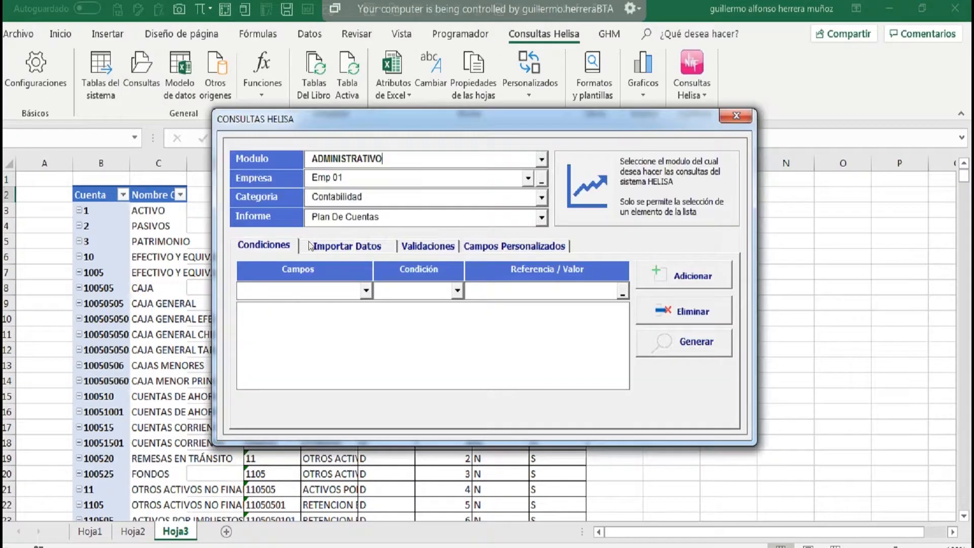
Generate the Plan De Cuentas report for Emp 01 at L2 as an object table.
{"action": "left_click", "coordinate": [678, 346]}
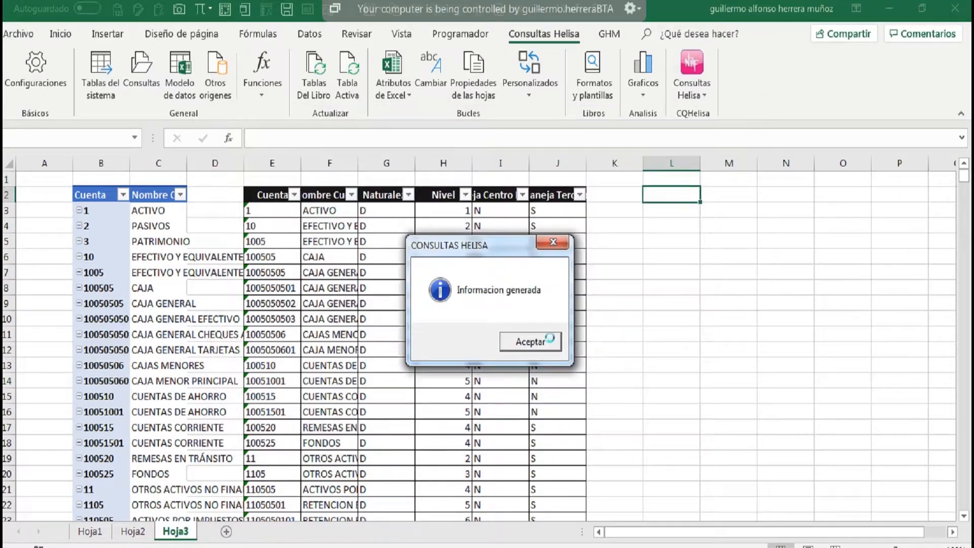
{"action": "left_click", "coordinate": [507, 342]}
{"action": "mouse_move", "coordinate": [678, 241]}
{"action": "left_mouse_down"}
{"action": "mouse_move", "coordinate": [955, 256]}
{"action": "mouse_move", "coordinate": [670, 253]}
{"action": "left_mouse_up"}
{"action": "left_click_drag", "start_coordinate": [545, 160], "coordinate": [387, 161]}
{"action": "left_click_drag", "start_coordinate": [808, 535], "coordinate": [767, 527]}
Turn on the totals row for the object table and check the Maneja Terceros total's formula.
{"action": "left_click", "coordinate": [450, 328]}
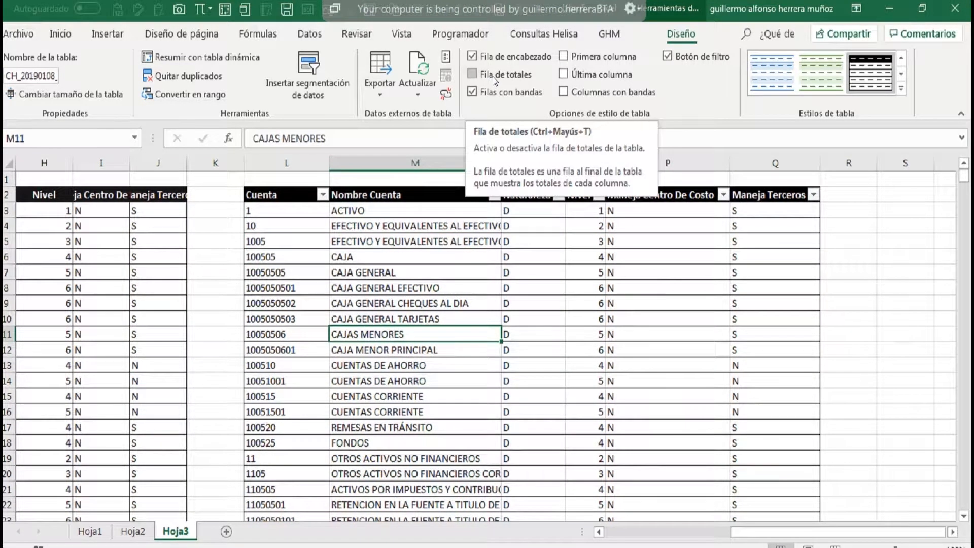
{"action": "left_click", "coordinate": [487, 78]}
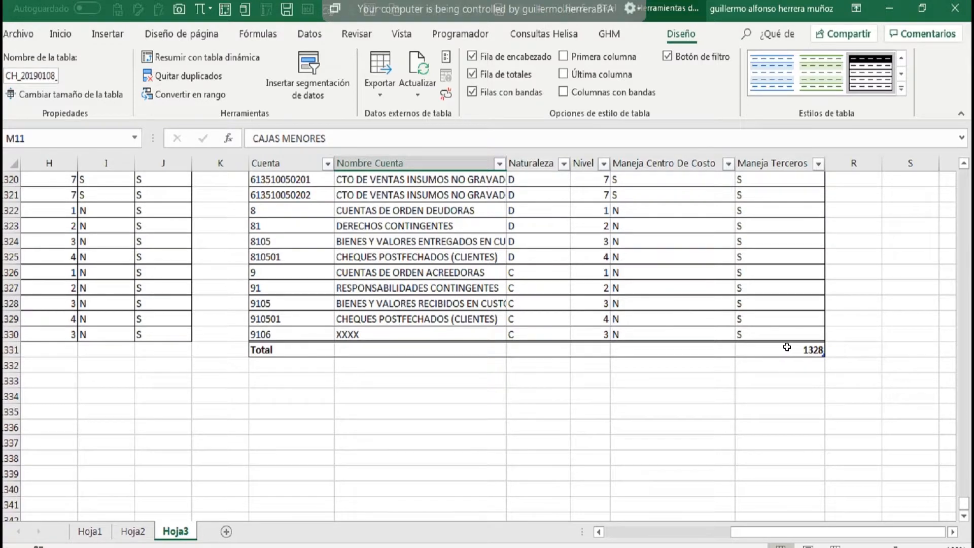
{"action": "left_click", "coordinate": [791, 350]}
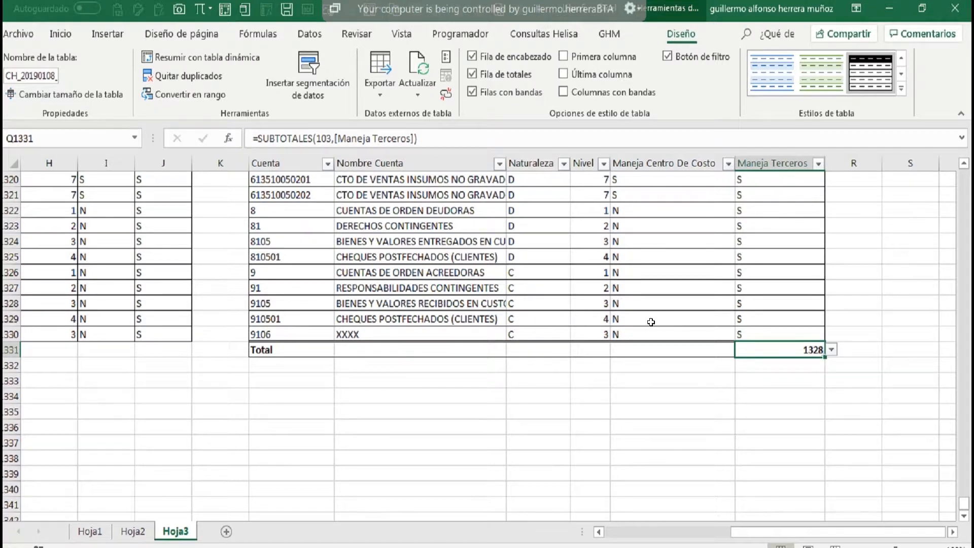
{"action": "scroll", "coordinate": [651, 322], "scroll_direction": "up", "scroll_amount": 8}
{"action": "left_click_drag", "start_coordinate": [964, 503], "coordinate": [963, 421]}
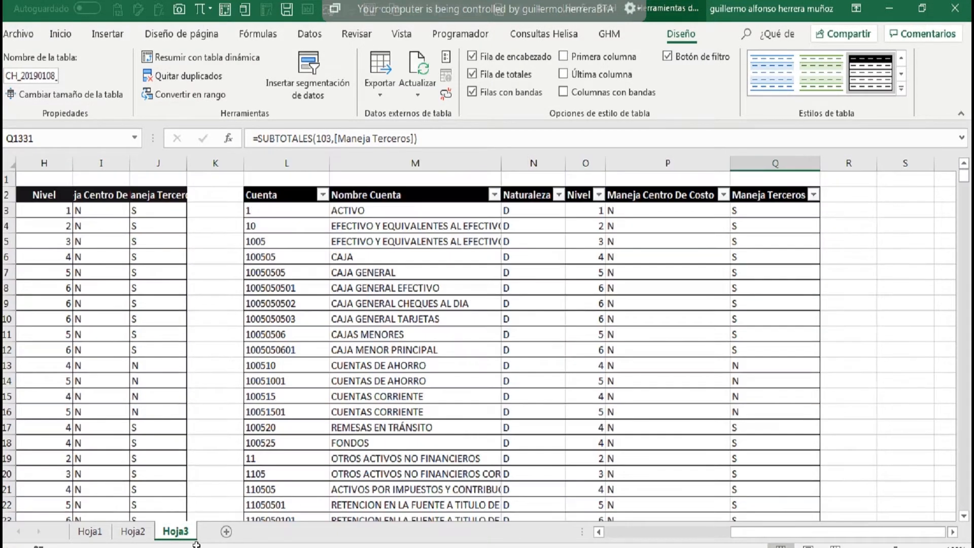
Add a new worksheet with B2 active and set the pivot table style to Verde in the Helisa query settings.
{"action": "left_click", "coordinate": [226, 532]}
{"action": "left_click", "coordinate": [98, 195]}
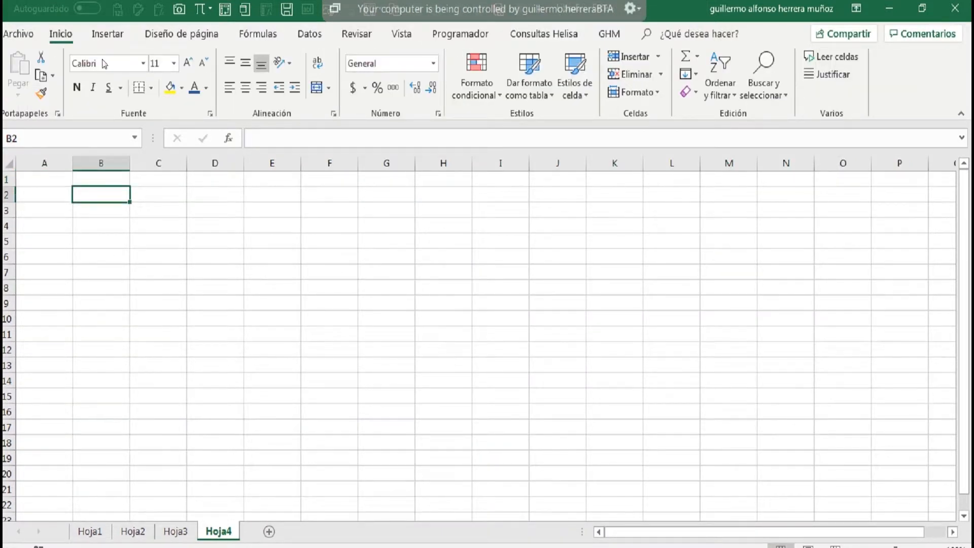
{"action": "left_click", "coordinate": [38, 76]}
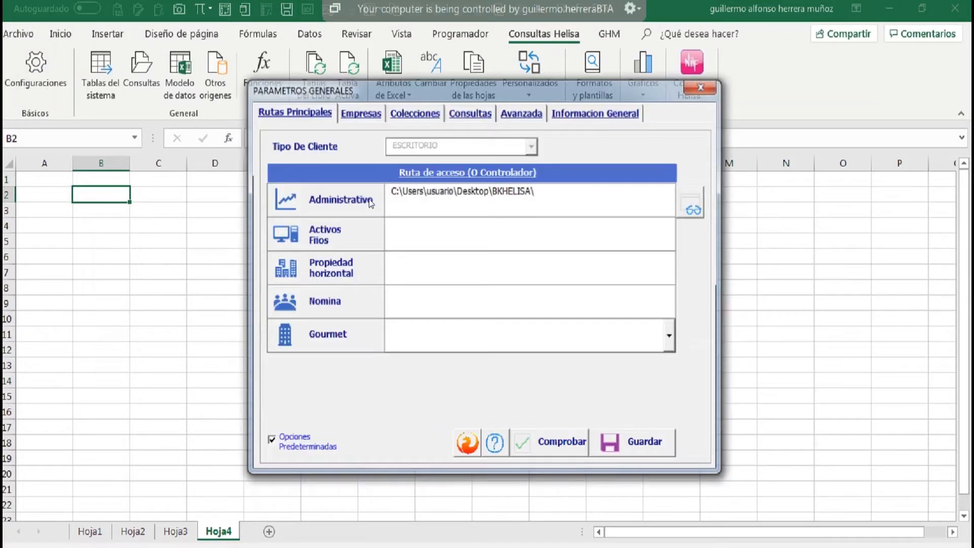
{"action": "left_click", "coordinate": [421, 112]}
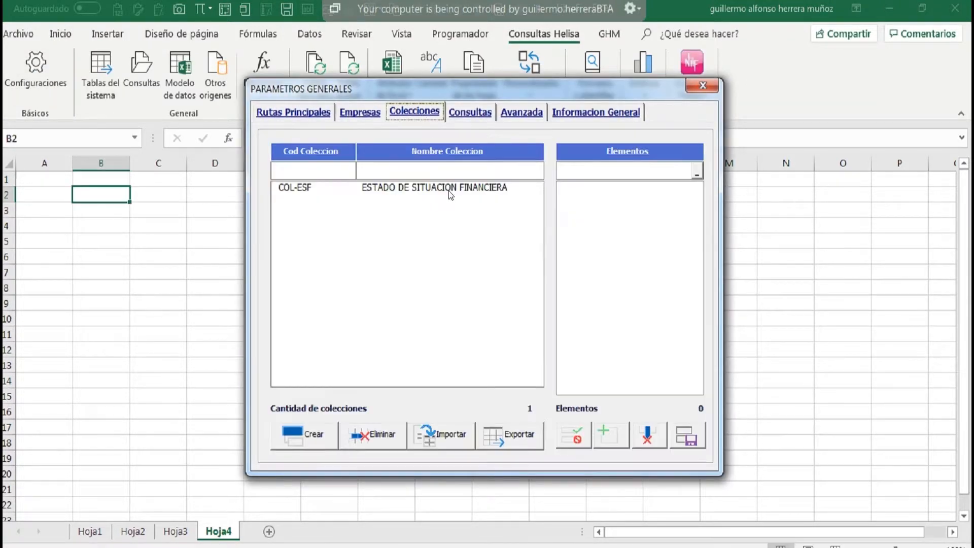
{"action": "left_click", "coordinate": [484, 113]}
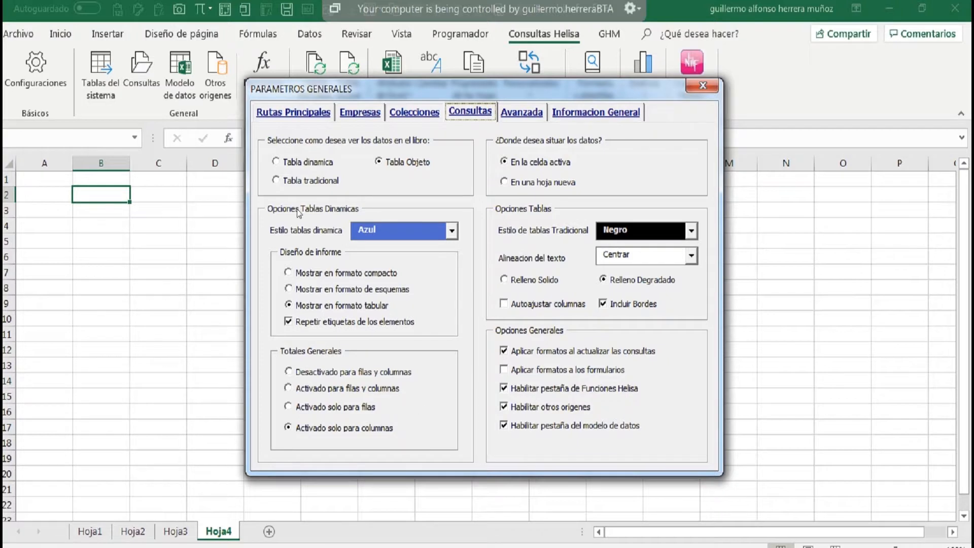
{"action": "left_click", "coordinate": [451, 230]}
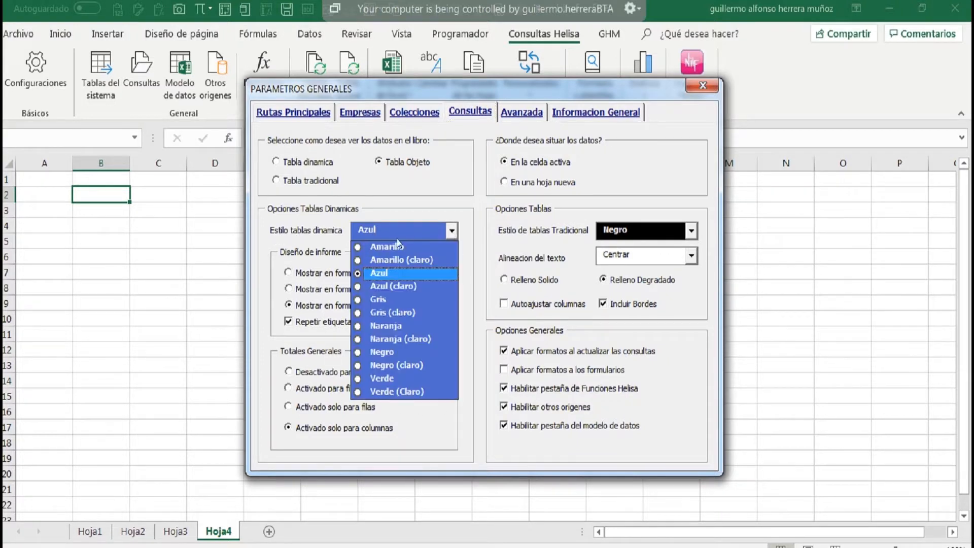
{"action": "left_click", "coordinate": [385, 378]}
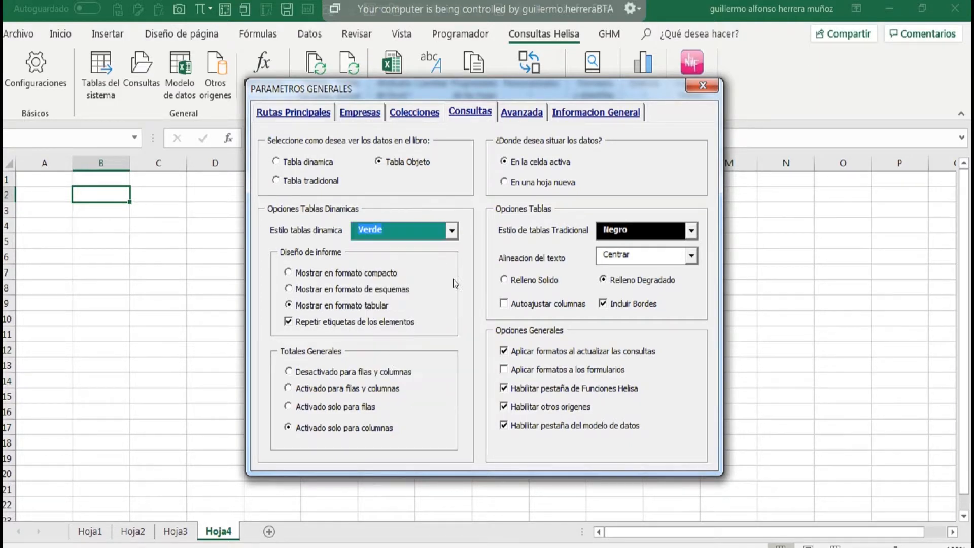
Set the traditional table style to Rojo and save the Helisa query settings.
{"action": "left_click", "coordinate": [693, 232]}
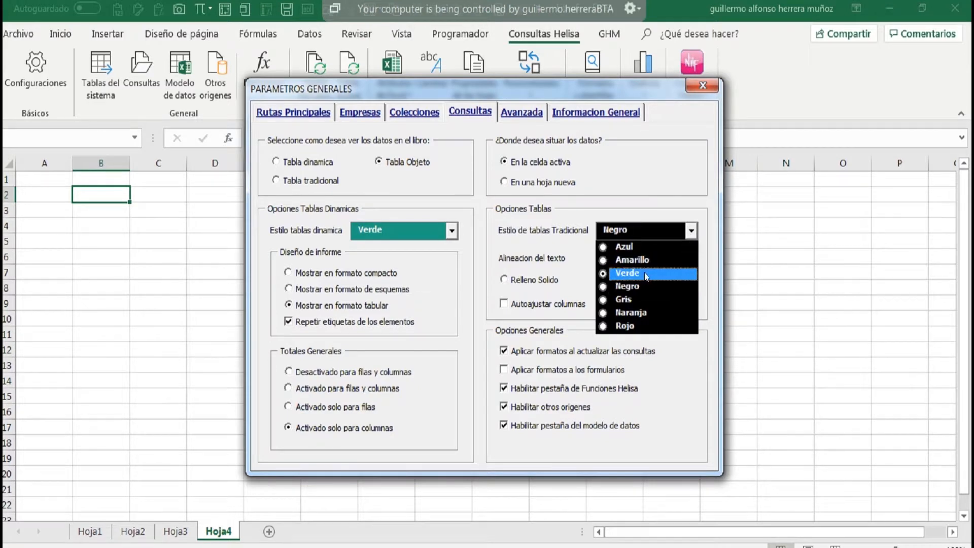
{"action": "left_click", "coordinate": [622, 326]}
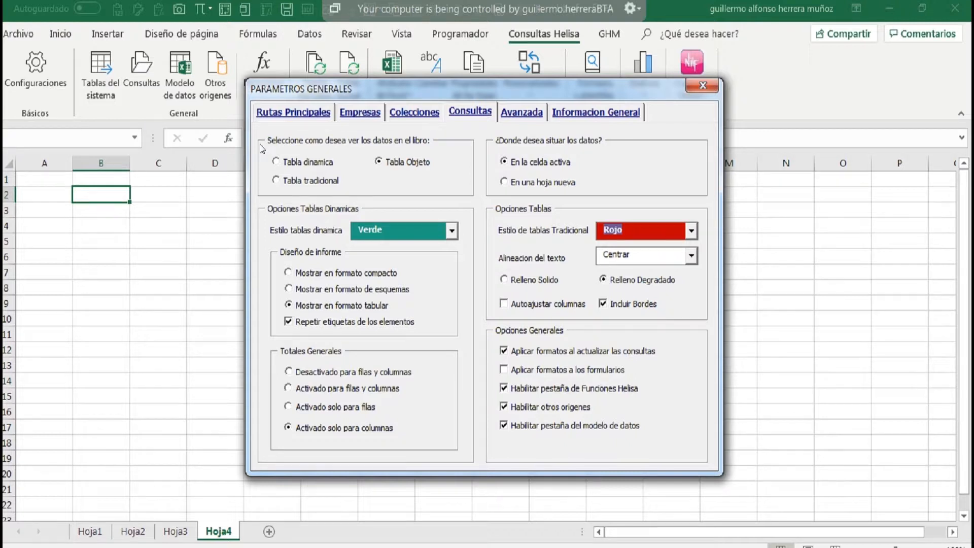
{"action": "left_click", "coordinate": [309, 113]}
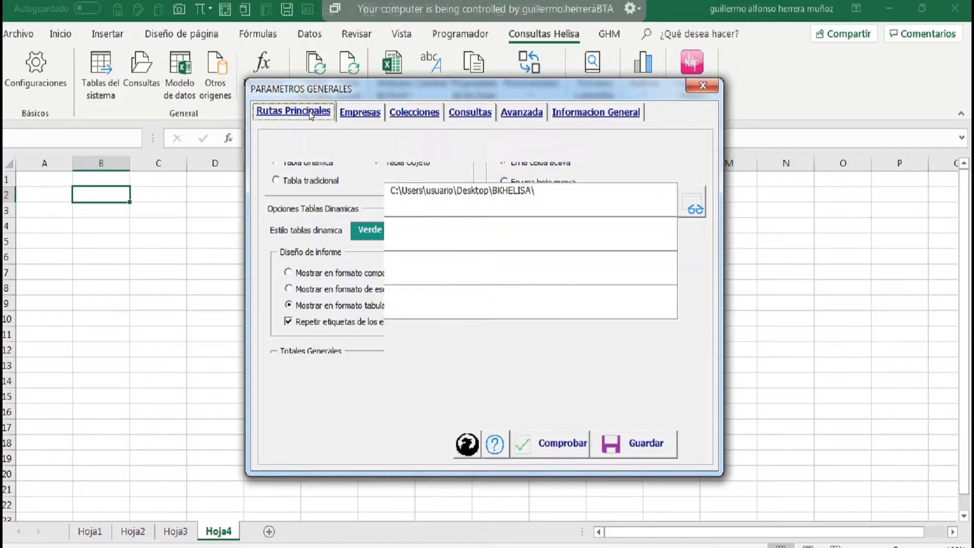
{"action": "left_click", "coordinate": [466, 113]}
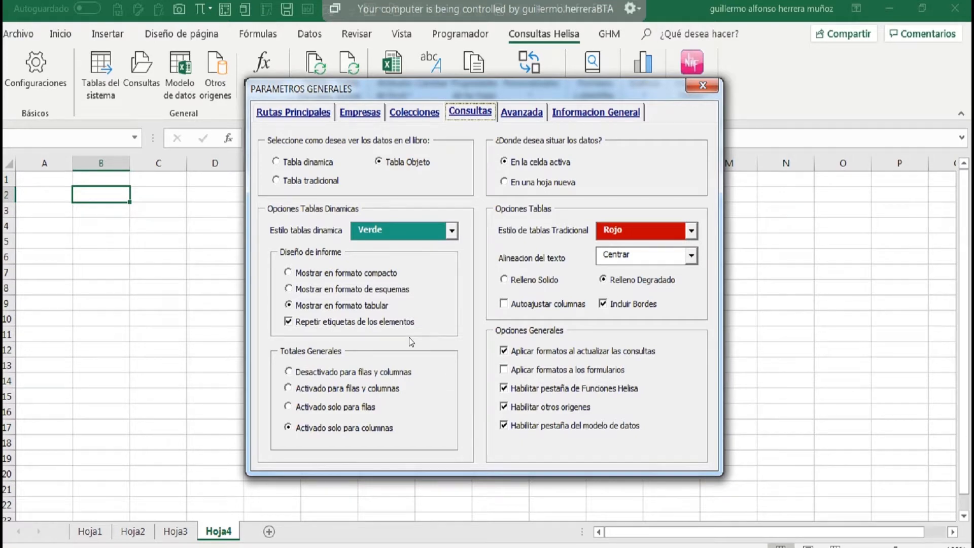
{"action": "left_click", "coordinate": [299, 112]}
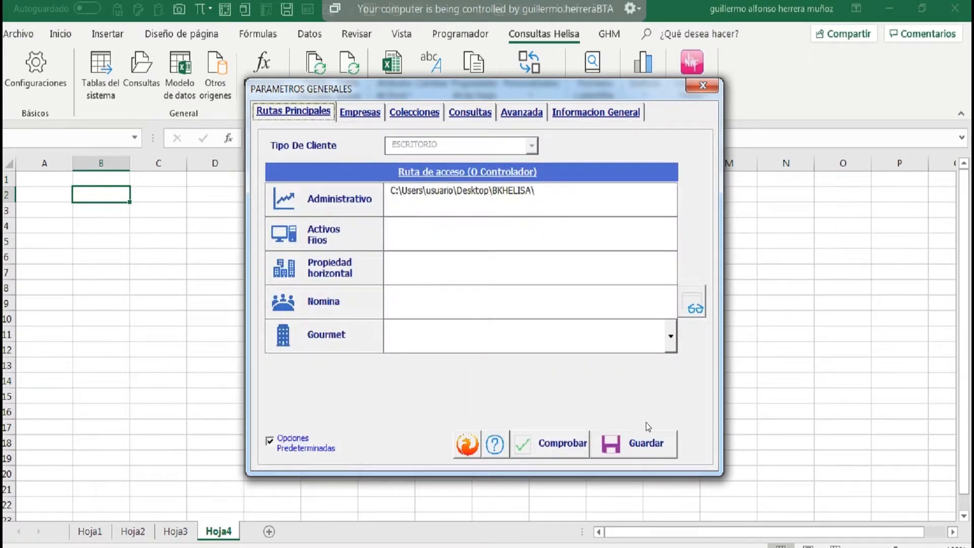
{"action": "left_click", "coordinate": [702, 86]}
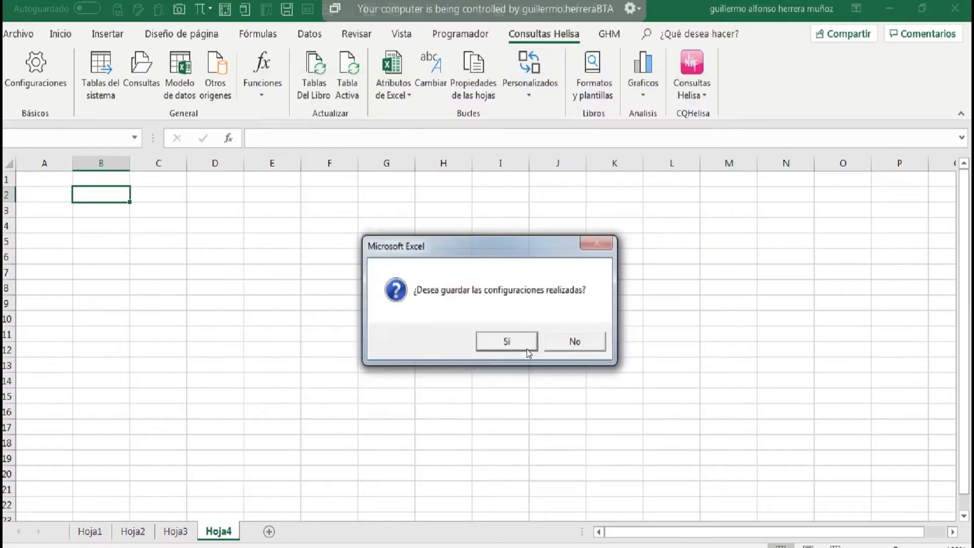
{"action": "left_click", "coordinate": [523, 350]}
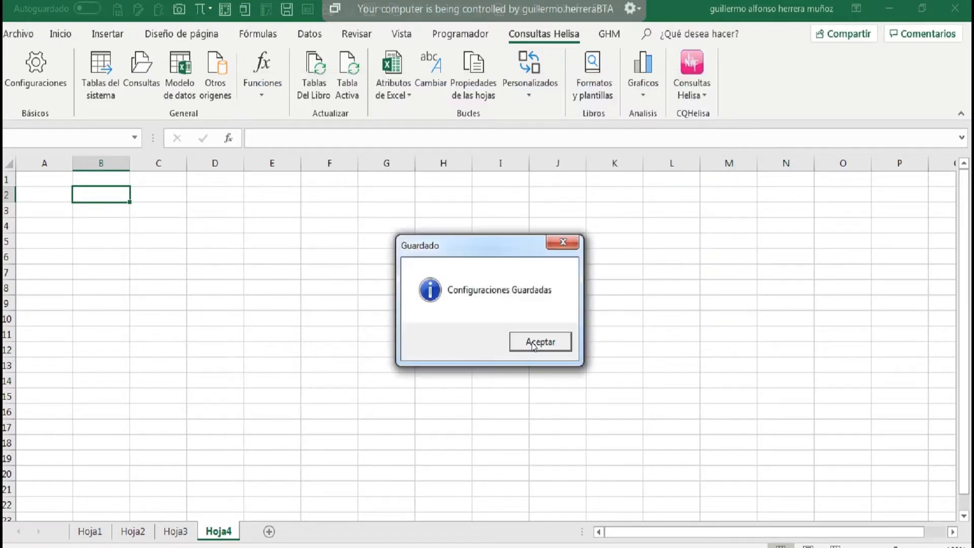
{"action": "left_click", "coordinate": [533, 341]}
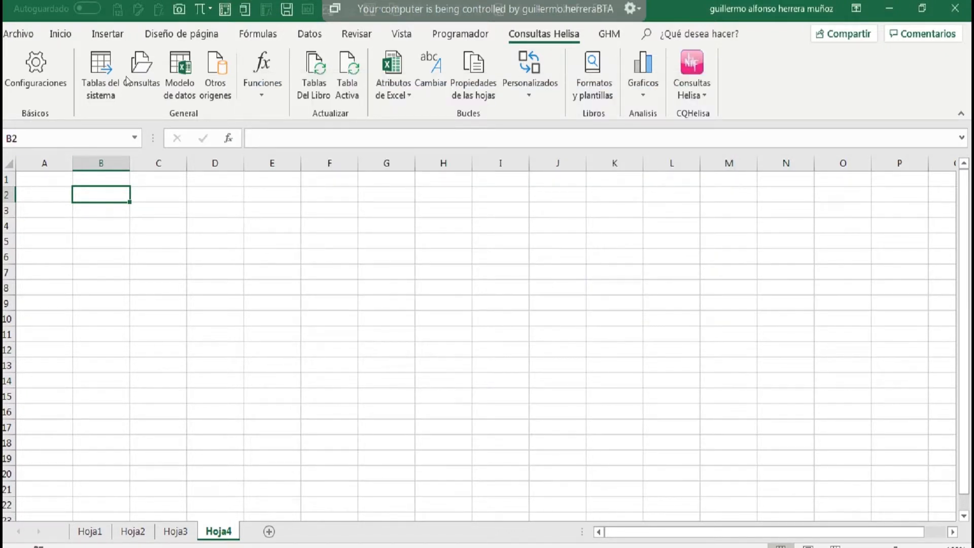
Generate the Plan De Cuentas report for Emp 01 at B2 as an object table and look over the available table styles.
{"action": "left_click", "coordinate": [140, 66]}
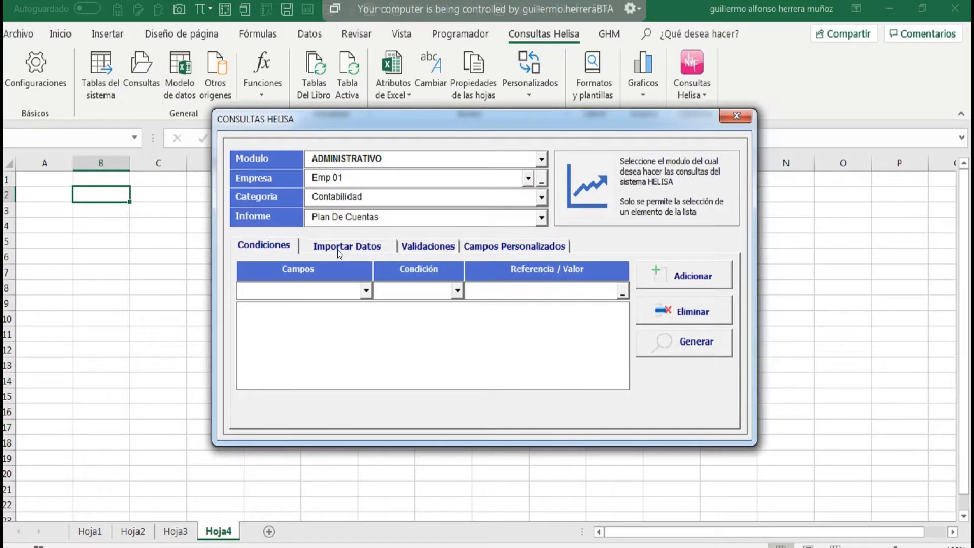
{"action": "left_click", "coordinate": [337, 248]}
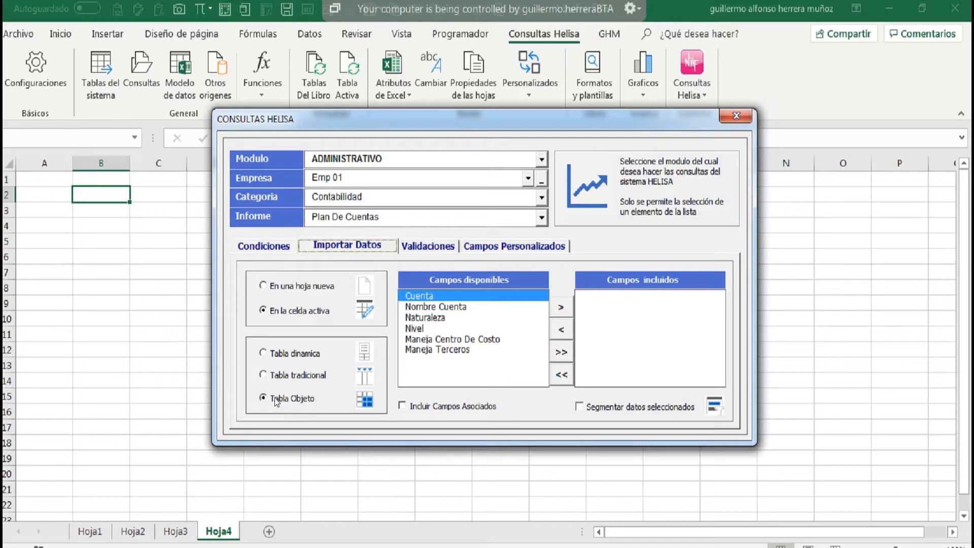
{"action": "left_click", "coordinate": [268, 246]}
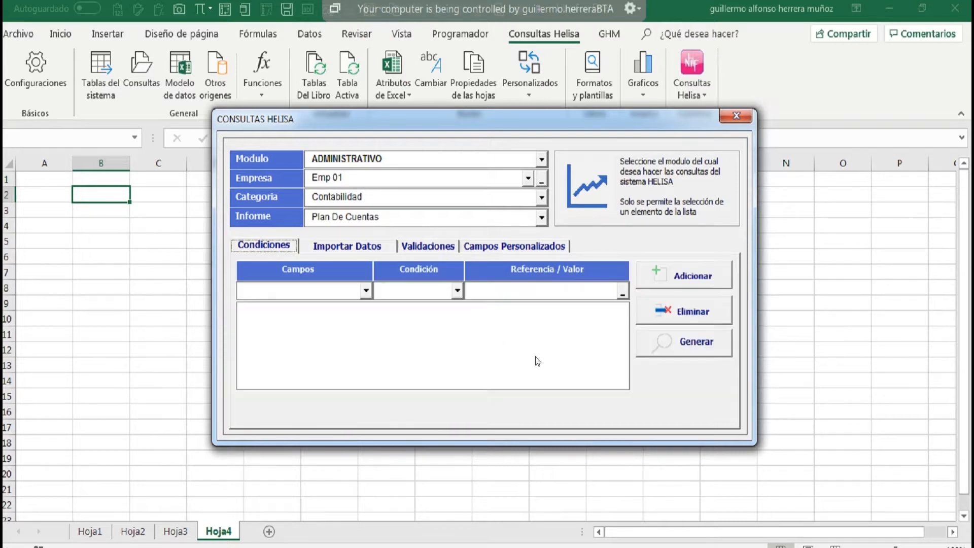
{"action": "left_click", "coordinate": [689, 345]}
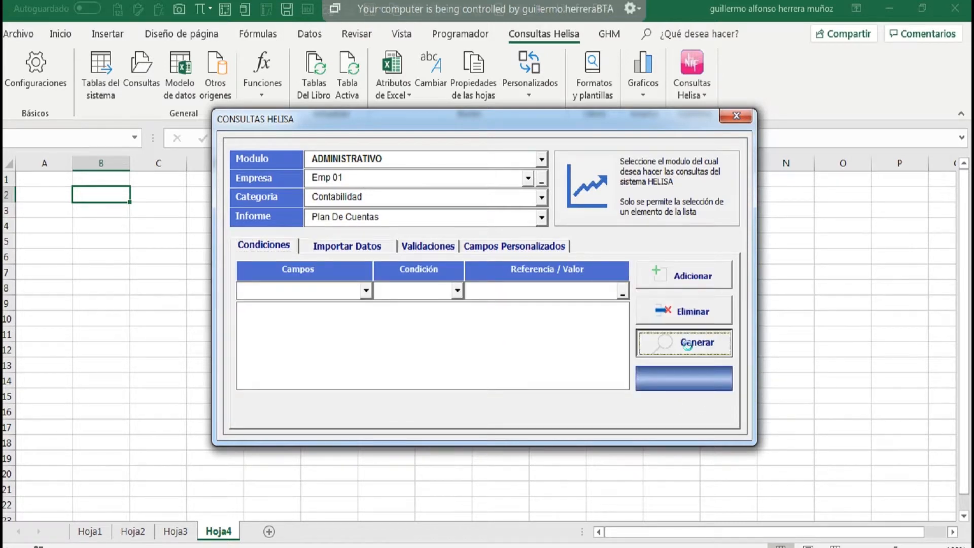
{"action": "left_click", "coordinate": [508, 345]}
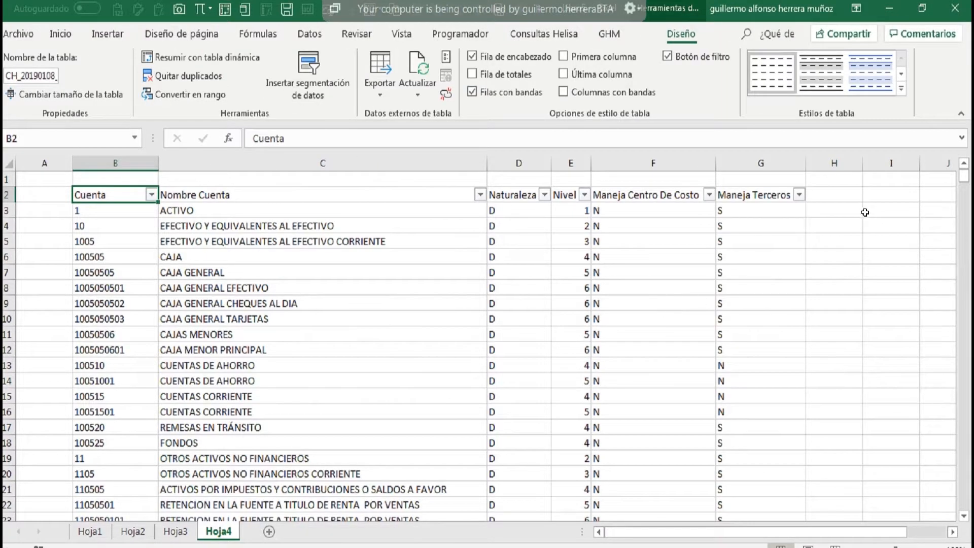
{"action": "left_click", "coordinate": [901, 88]}
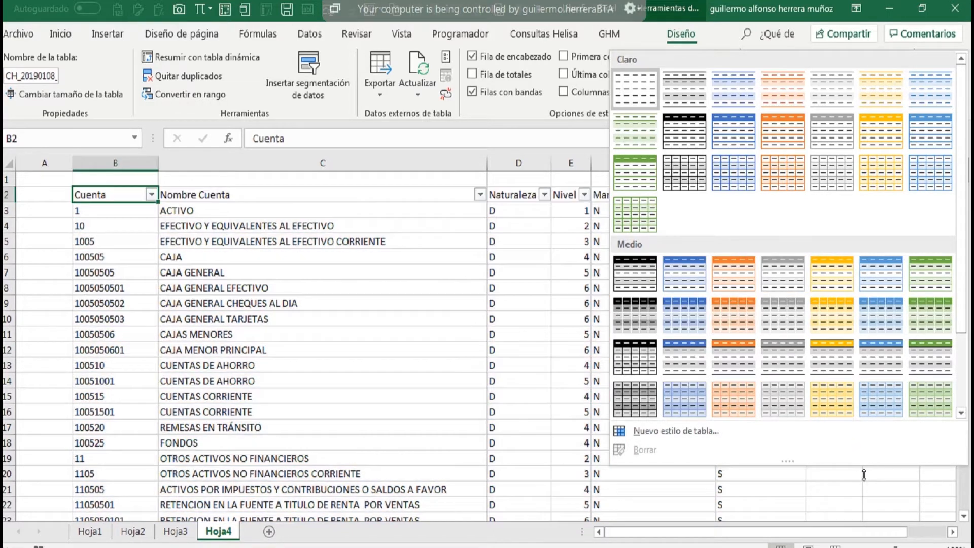
{"action": "left_click", "coordinate": [864, 475]}
Generate the Plan De Cuentas report for Emp 01 at I2 as a traditional table.
{"action": "left_click_drag", "start_coordinate": [792, 536], "coordinate": [857, 537]}
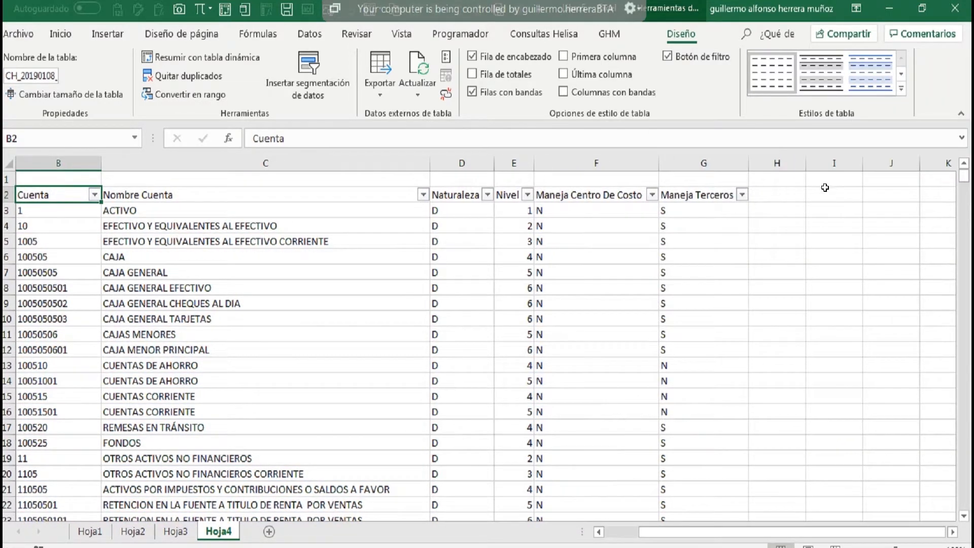
{"action": "left_click", "coordinate": [825, 195]}
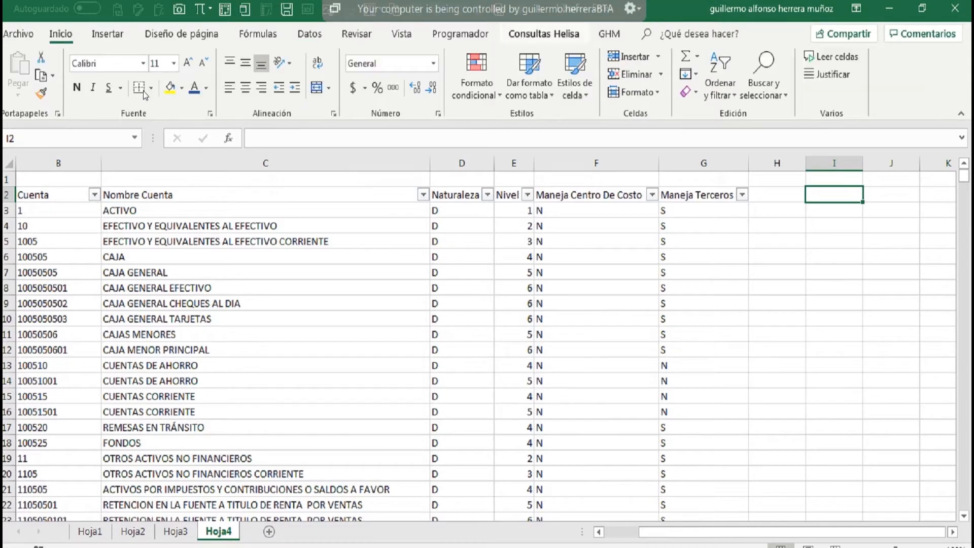
{"action": "left_click", "coordinate": [544, 34]}
{"action": "left_click", "coordinate": [142, 76]}
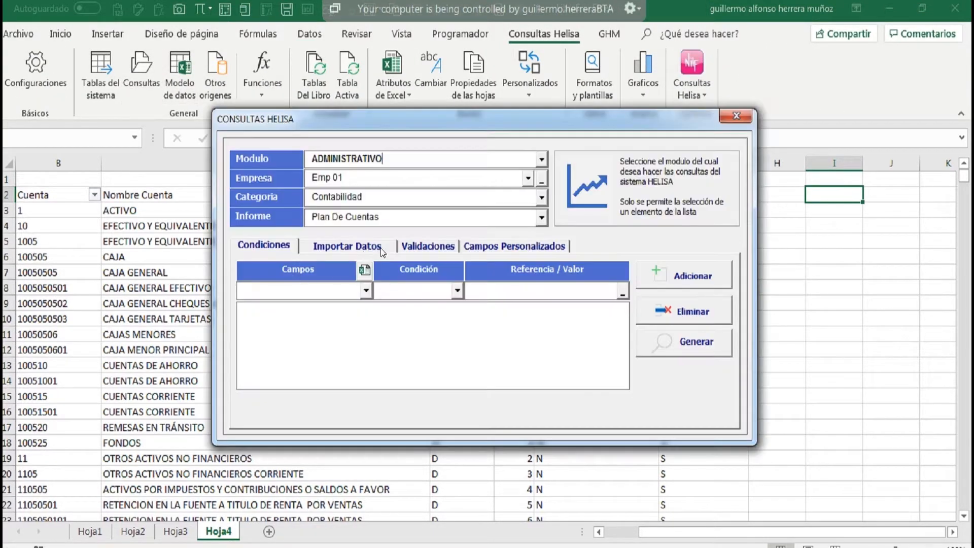
{"action": "left_click", "coordinate": [318, 251]}
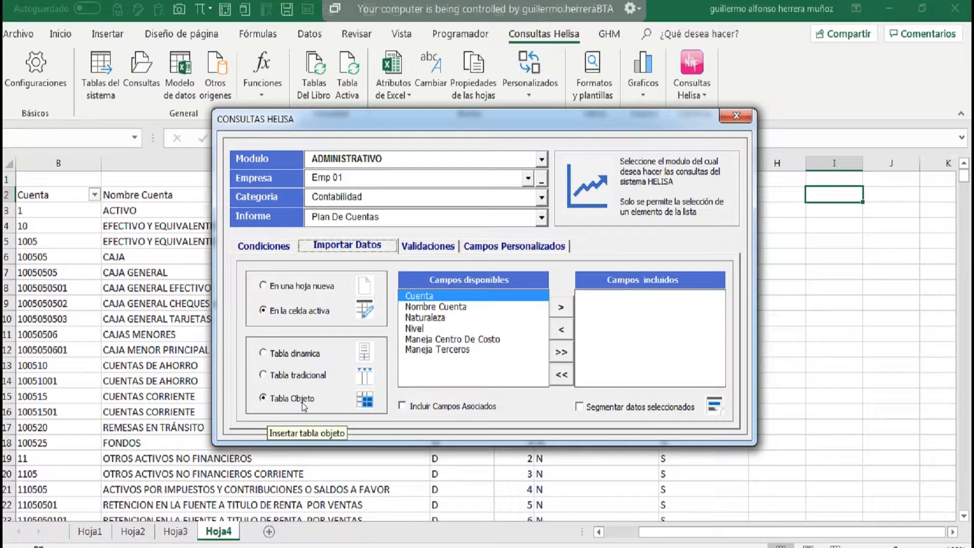
{"action": "left_click", "coordinate": [285, 376]}
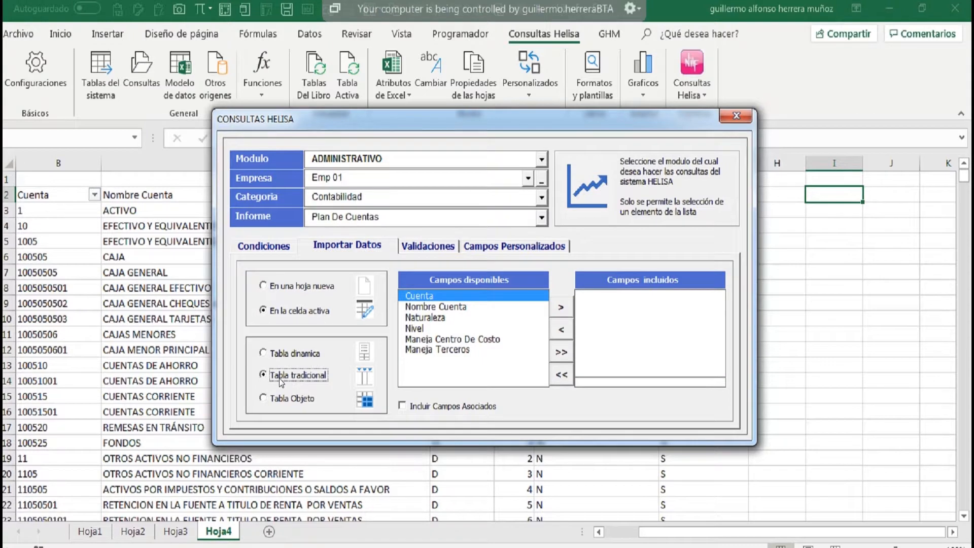
{"action": "left_click", "coordinate": [269, 248]}
{"action": "left_click", "coordinate": [688, 349]}
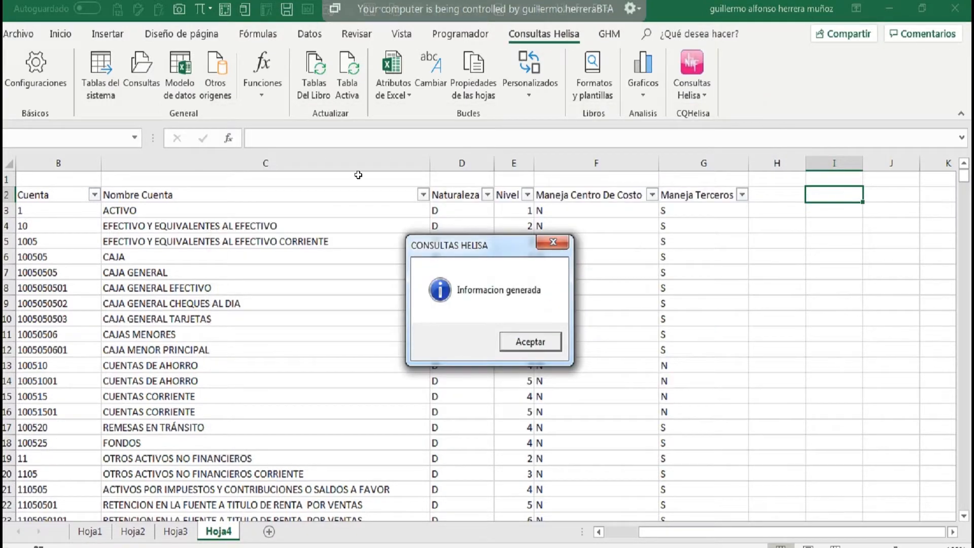
{"action": "left_click", "coordinate": [528, 343]}
Generate the Plan De Cuentas report for Emp 01 at P2 as a pivot table.
{"action": "left_click_drag", "start_coordinate": [795, 540], "coordinate": [945, 539]}
{"action": "left_click", "coordinate": [952, 534]}
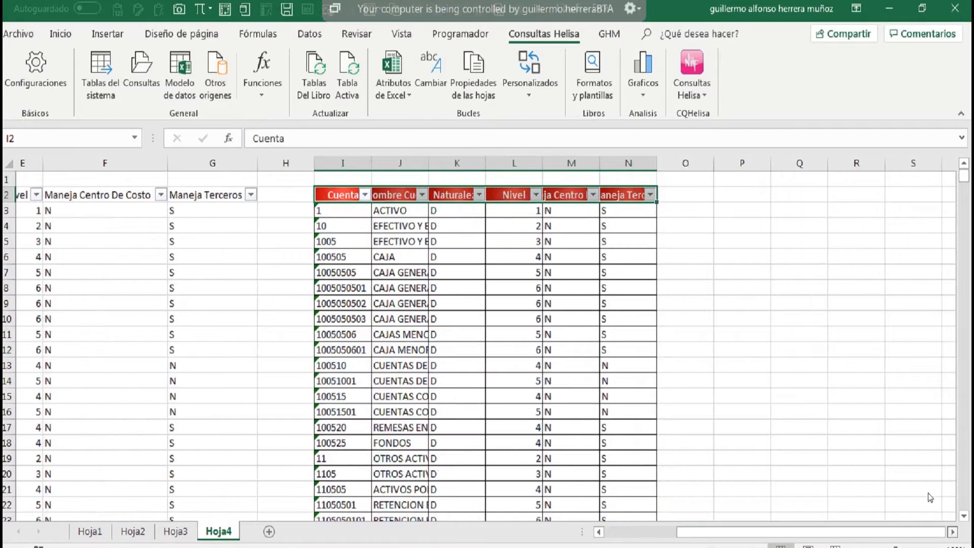
{"action": "left_click", "coordinate": [571, 194]}
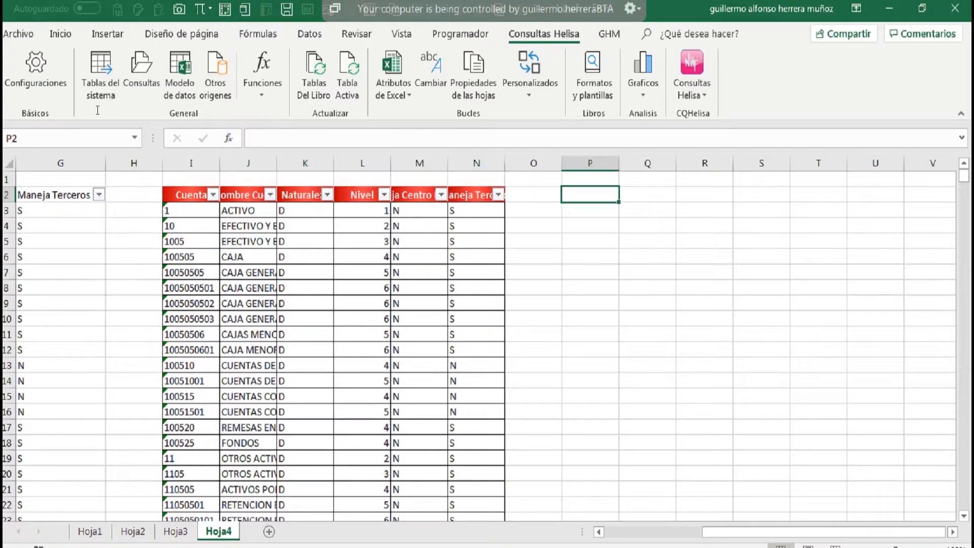
{"action": "left_click", "coordinate": [142, 76]}
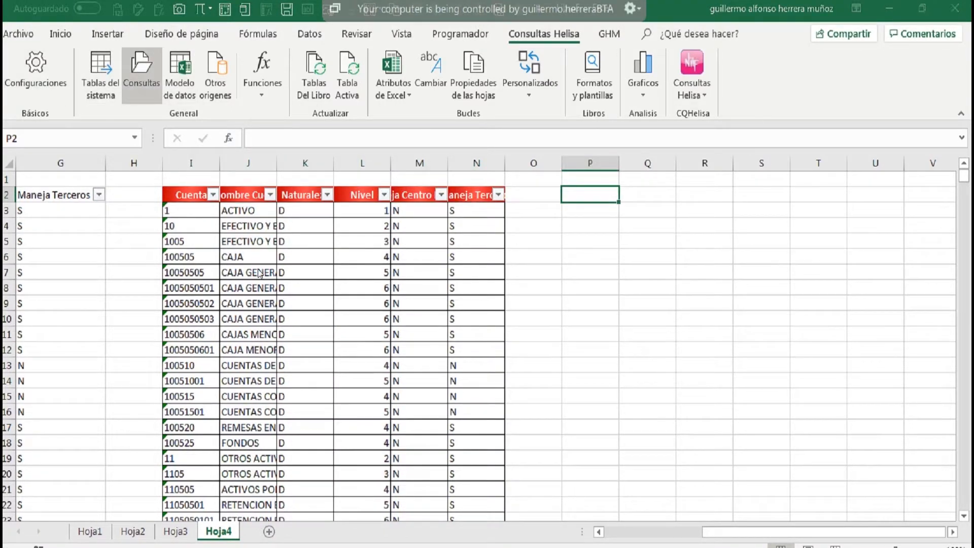
{"action": "left_click", "coordinate": [335, 245]}
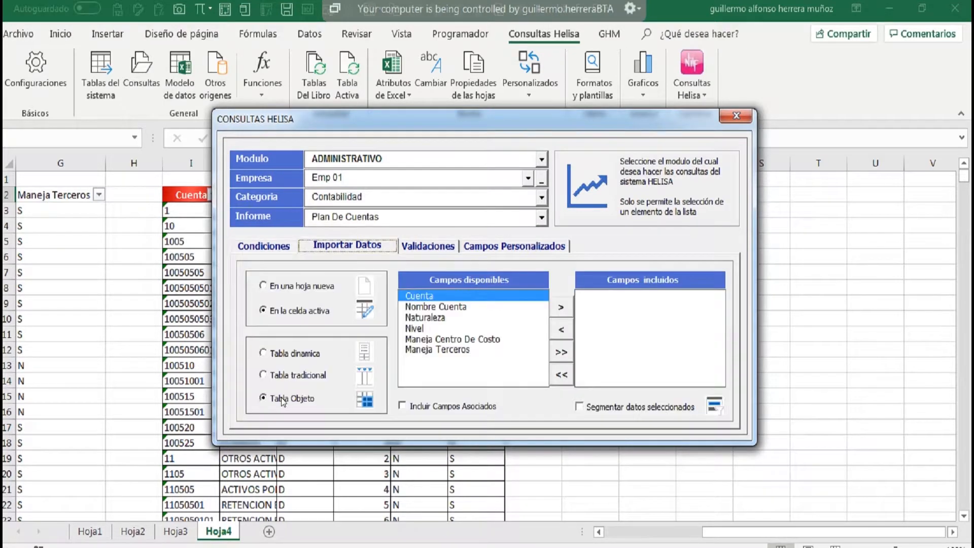
{"action": "left_click", "coordinate": [281, 354]}
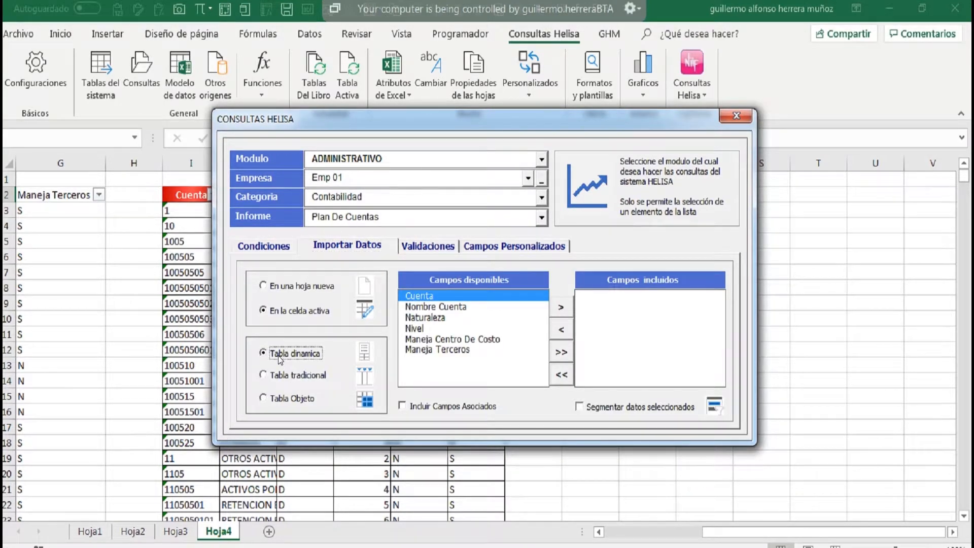
{"action": "left_click", "coordinate": [274, 246]}
{"action": "left_click", "coordinate": [701, 343]}
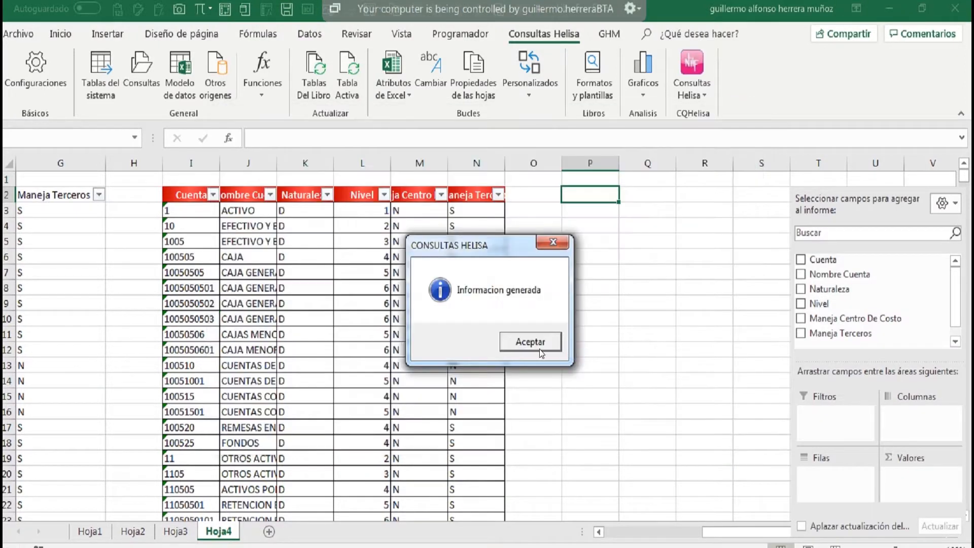
{"action": "left_click", "coordinate": [530, 342]}
Add the Cuenta and Nombre Cuenta fields to the pivot table's rows and widen the Nombre Cuenta column.
{"action": "left_click", "coordinate": [801, 259]}
{"action": "left_click", "coordinate": [801, 275]}
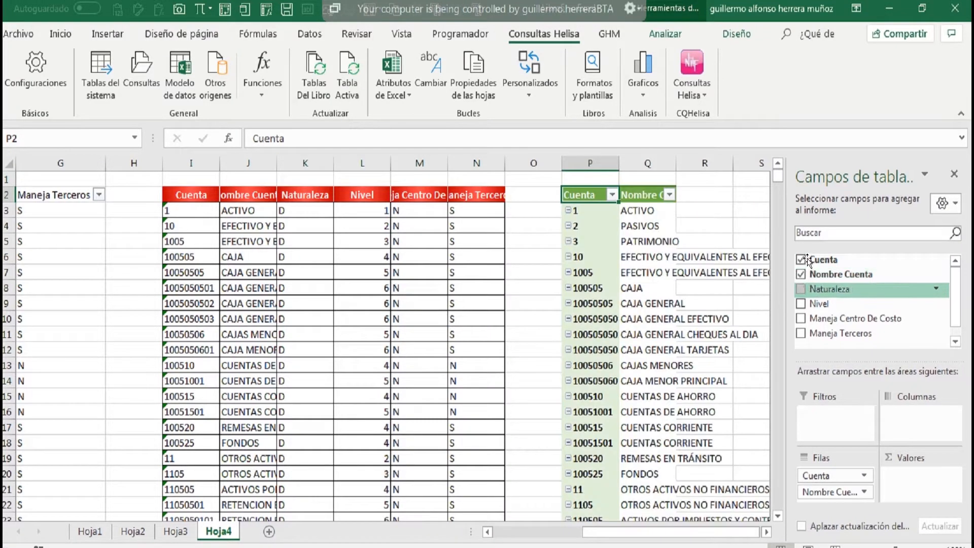
{"action": "left_click_drag", "start_coordinate": [676, 163], "coordinate": [752, 163]}
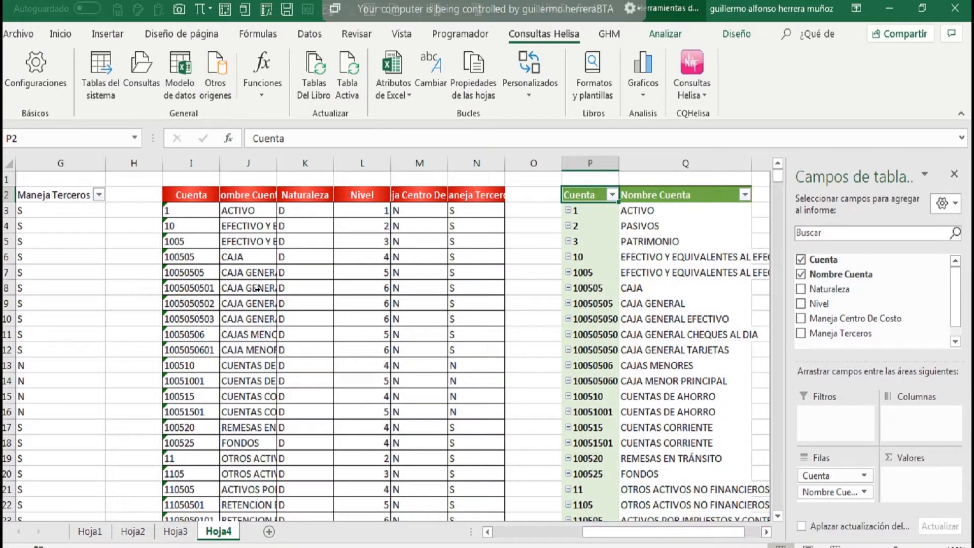
Add a new worksheet with B2 active, and review and save the Helisa query settings.
{"action": "left_click", "coordinate": [271, 532]}
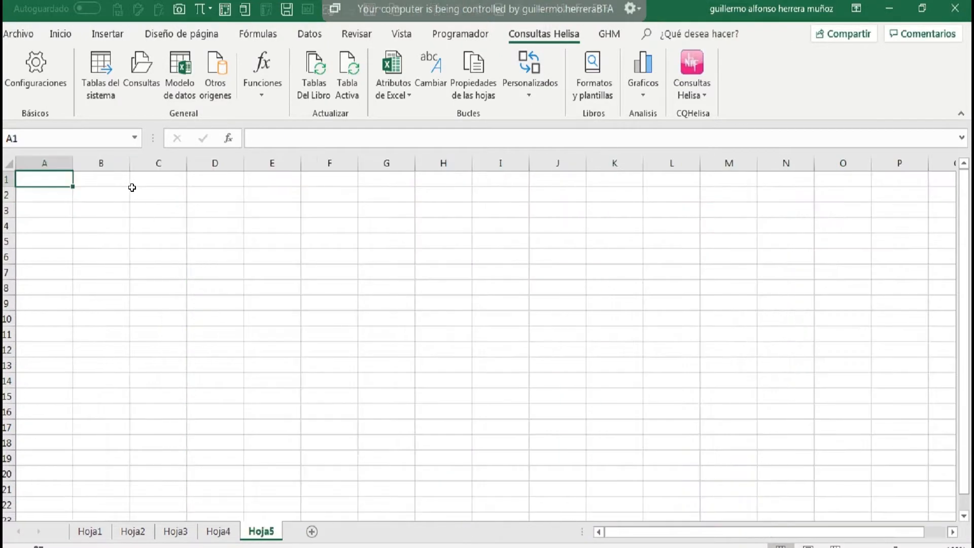
{"action": "left_click", "coordinate": [94, 190]}
{"action": "left_click", "coordinate": [37, 76]}
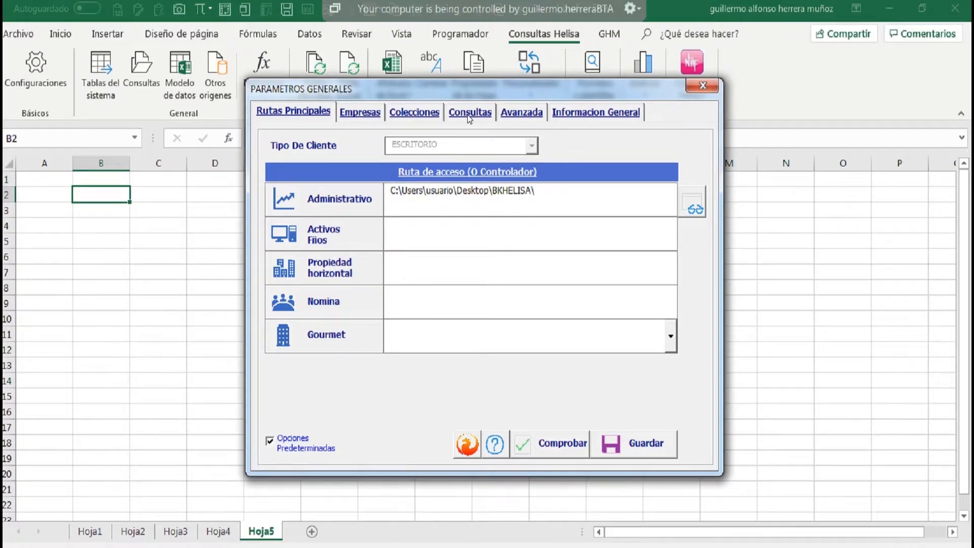
{"action": "left_click", "coordinate": [467, 113]}
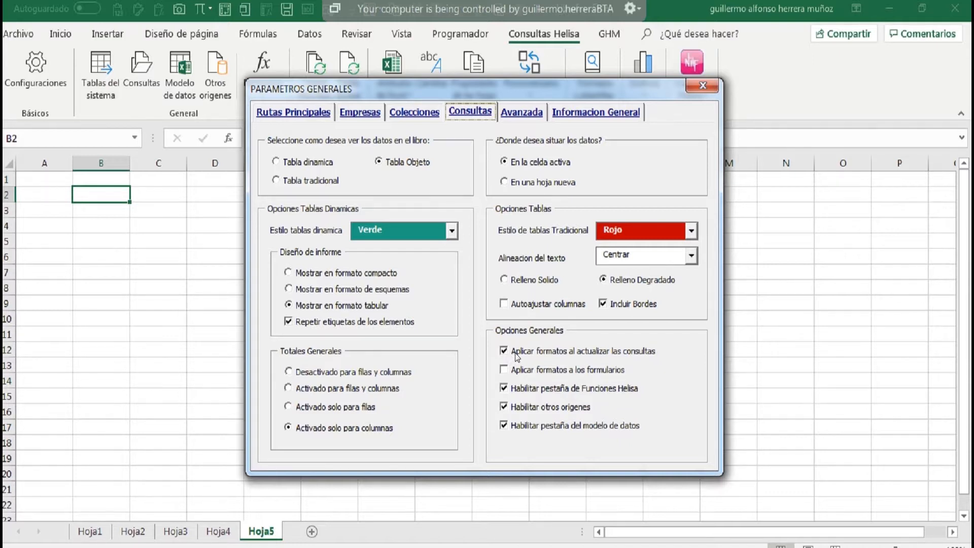
{"action": "left_click", "coordinate": [598, 224]}
{"action": "left_click", "coordinate": [700, 88]}
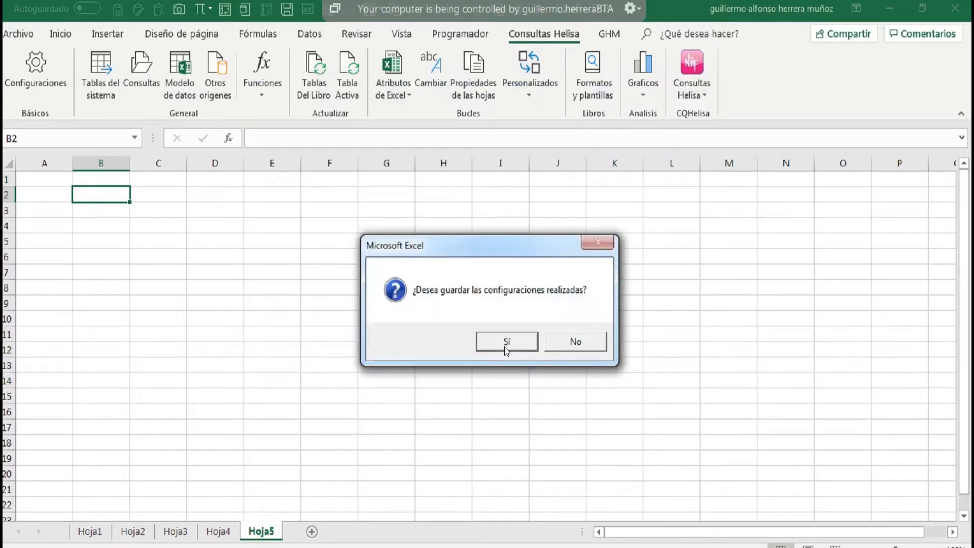
{"action": "left_click", "coordinate": [522, 349]}
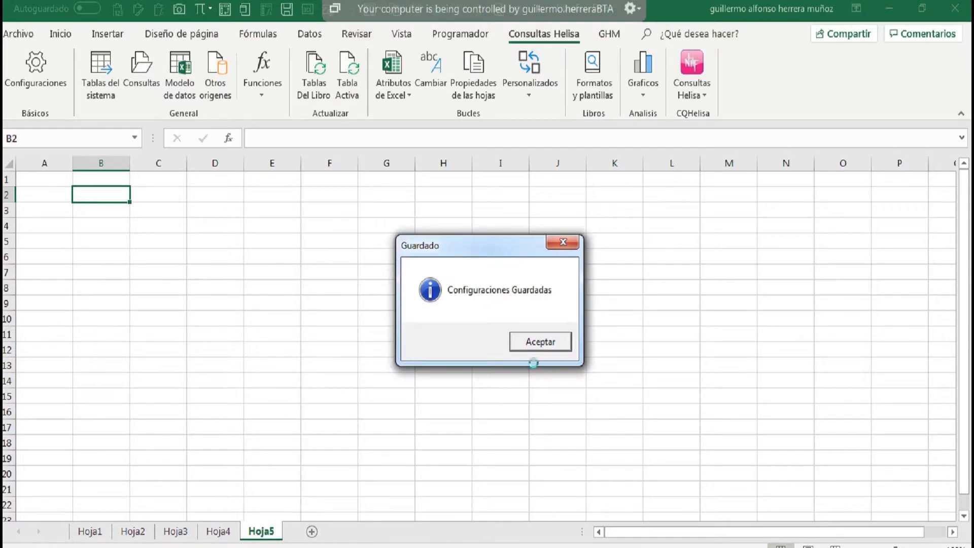
{"action": "left_click", "coordinate": [539, 347]}
Return to Hoja4 and slightly widen the pivot table's Nombre Cuenta column.
{"action": "left_click", "coordinate": [219, 532]}
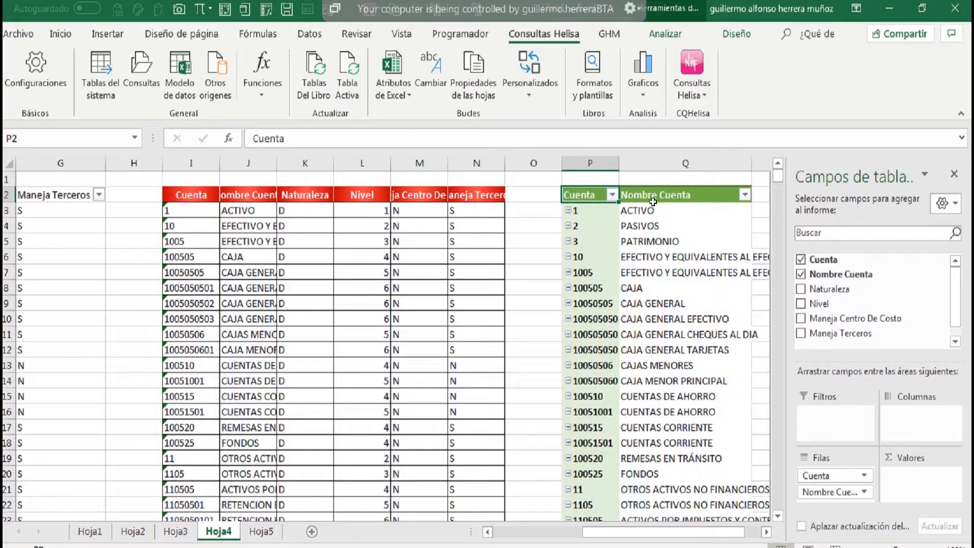
{"action": "left_click_drag", "start_coordinate": [752, 163], "coordinate": [633, 183]}
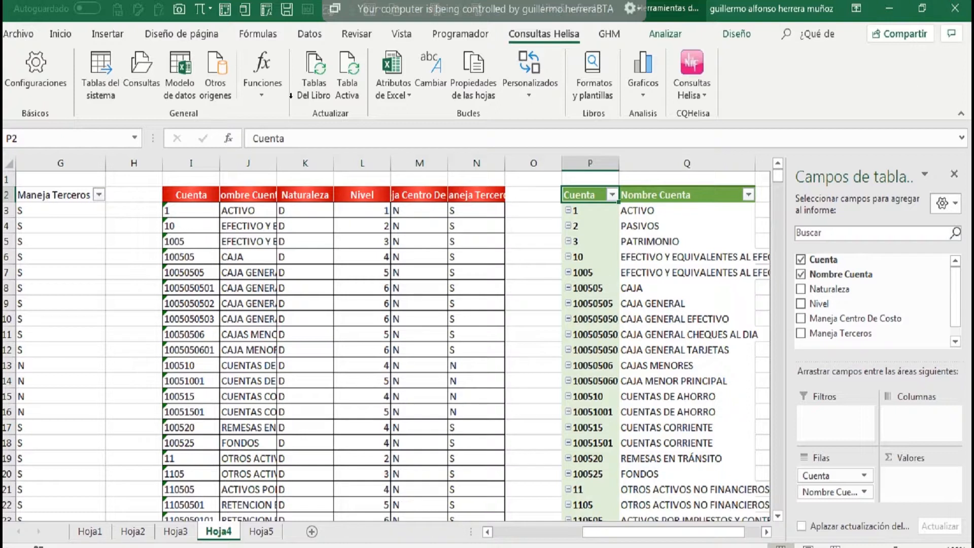
Refresh the active Plan De Cuentas pivot table at P2.
{"action": "left_click", "coordinate": [348, 76]}
{"action": "left_click", "coordinate": [469, 343]}
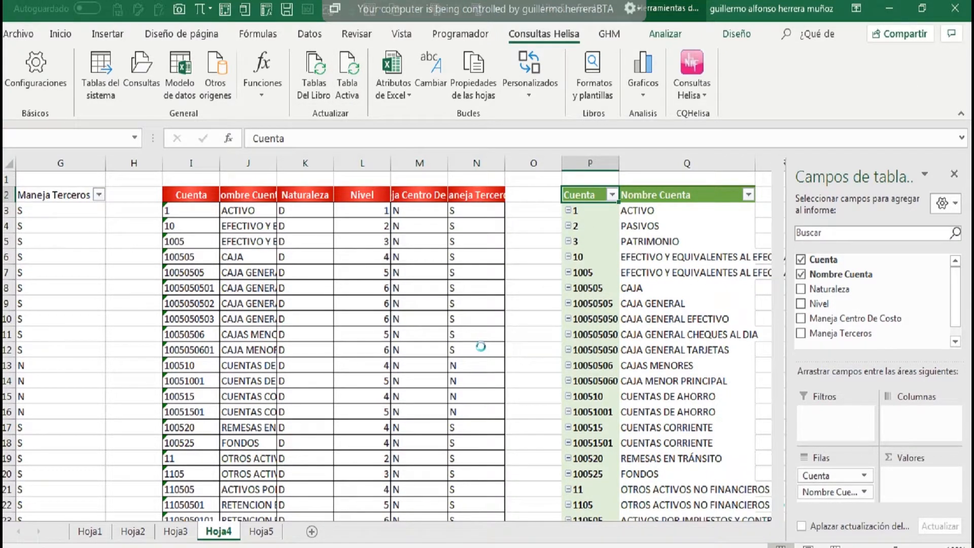
{"action": "left_click", "coordinate": [517, 342]}
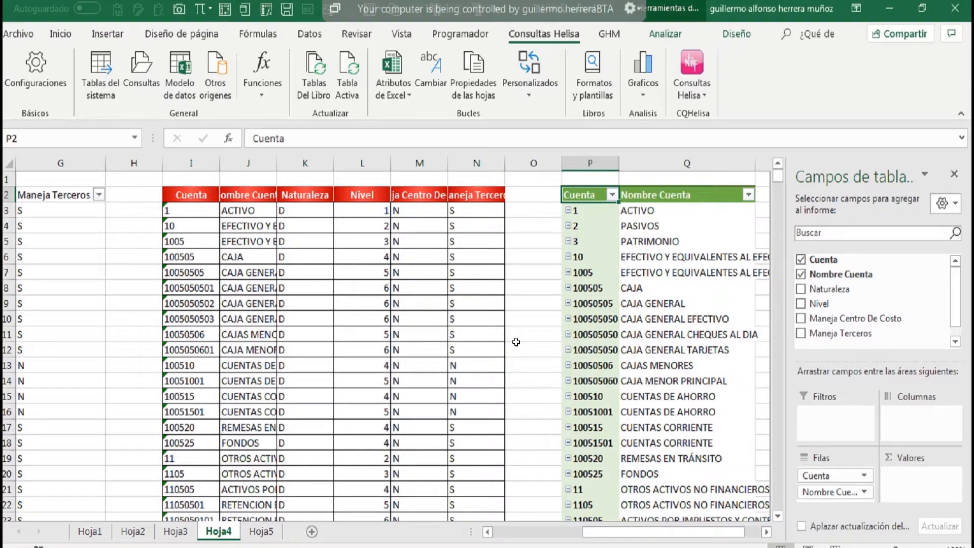
Check the Aplicar formatos al actualizar las consultas option in the Helisa query settings, then close the settings.
{"action": "left_click_drag", "start_coordinate": [594, 194], "coordinate": [645, 259]}
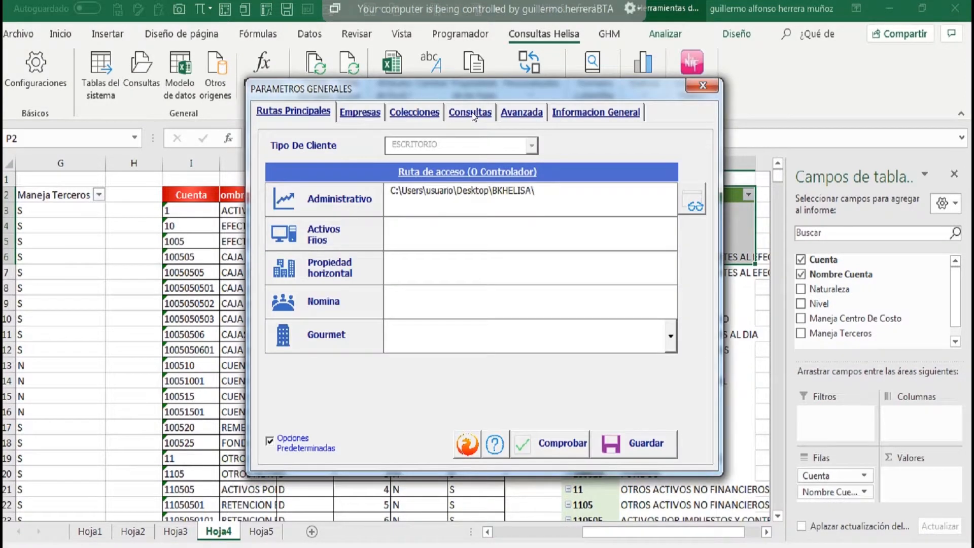
{"action": "left_click", "coordinate": [474, 116]}
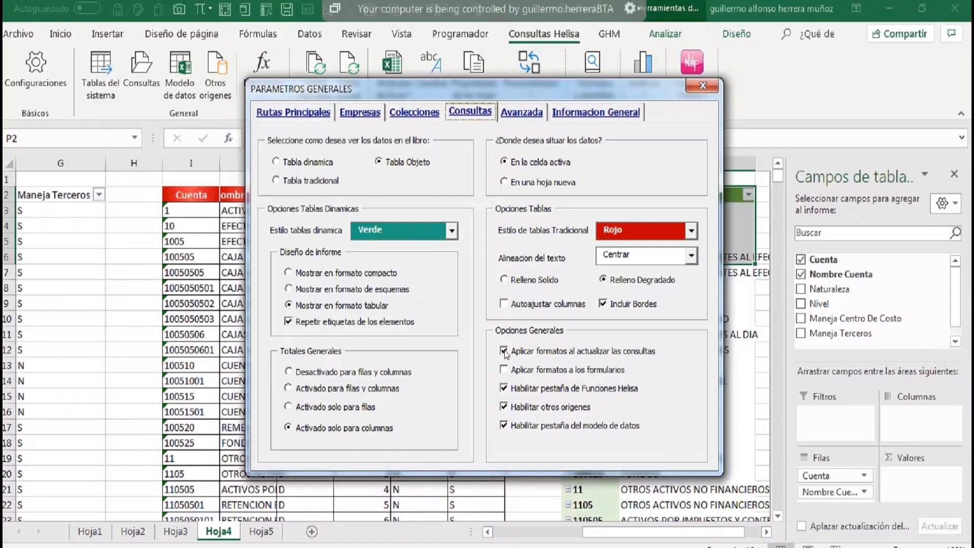
{"action": "left_click", "coordinate": [703, 86]}
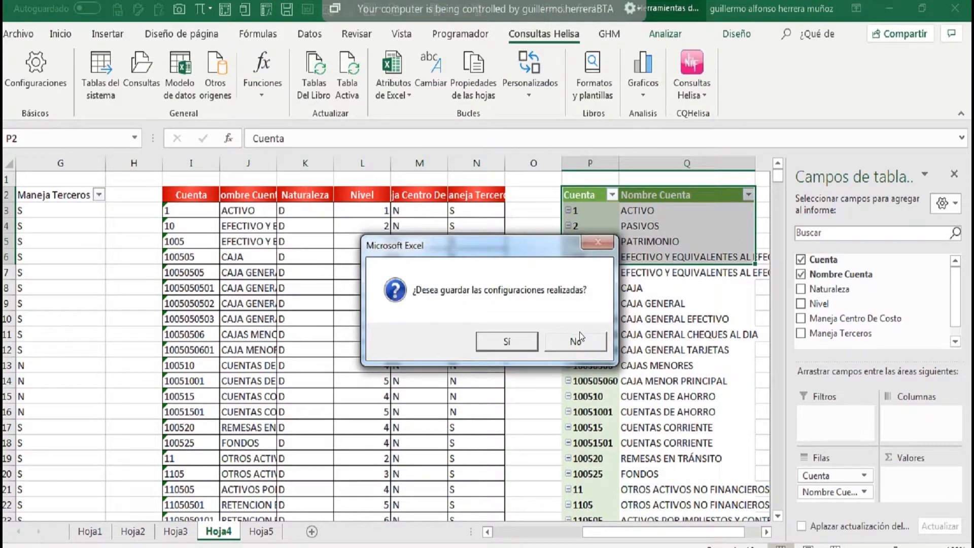
{"action": "key", "text": "Return"}
Apply a blue pivot table style to the Plan De Cuentas pivot table and select cell P3.
{"action": "left_click", "coordinate": [737, 34]}
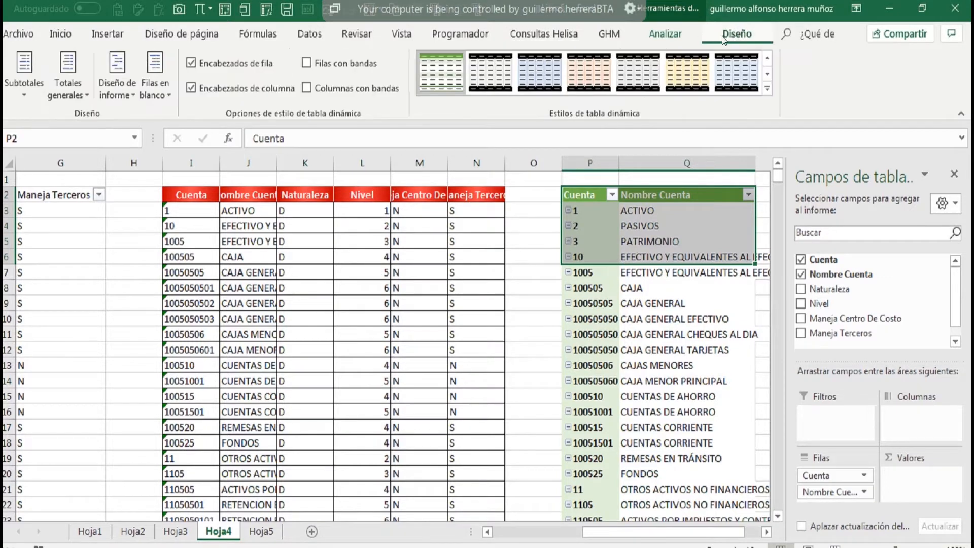
{"action": "left_click", "coordinate": [767, 89]}
{"action": "left_click", "coordinate": [493, 330]}
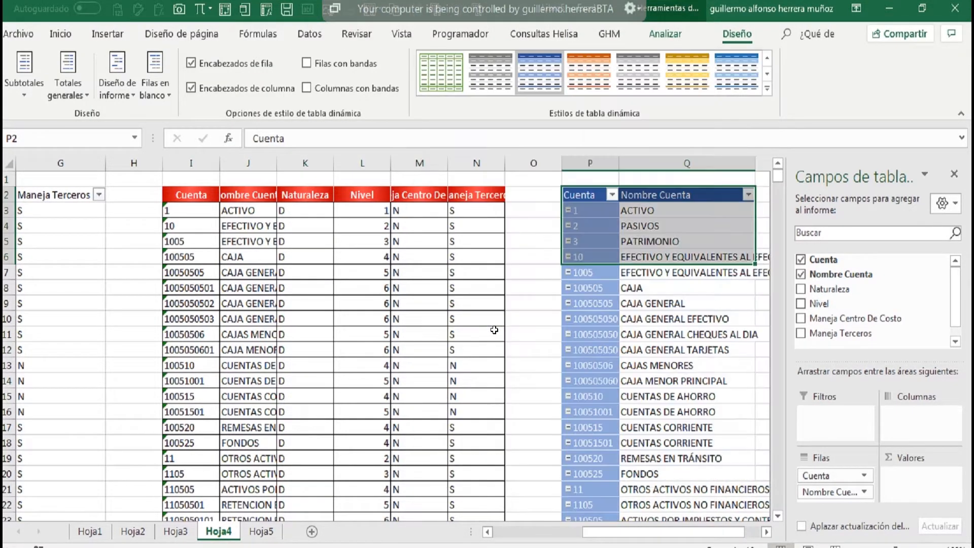
{"action": "left_click", "coordinate": [569, 177]}
{"action": "left_click", "coordinate": [596, 204]}
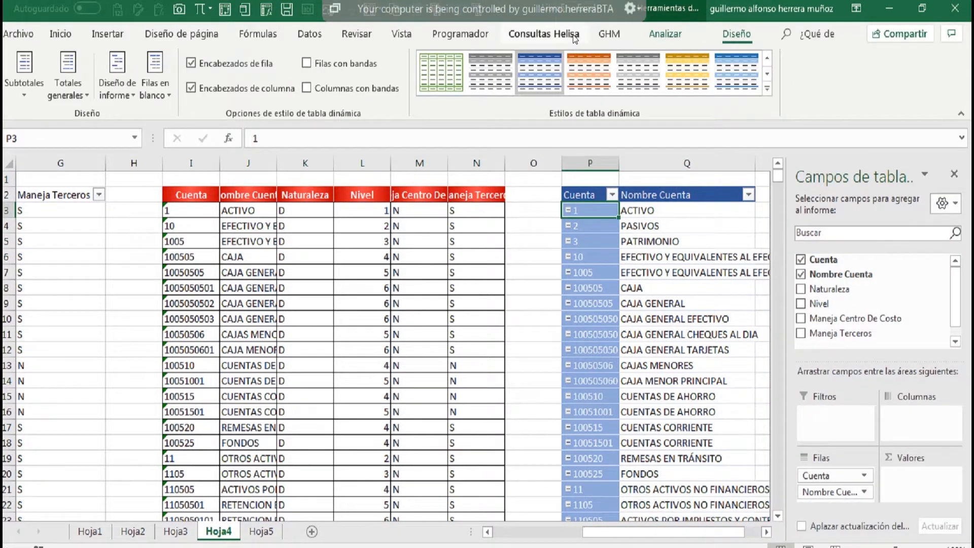
Refresh the active pivot table from P3 so the configured query formats are applied again.
{"action": "left_click", "coordinate": [573, 34]}
{"action": "left_click", "coordinate": [347, 76]}
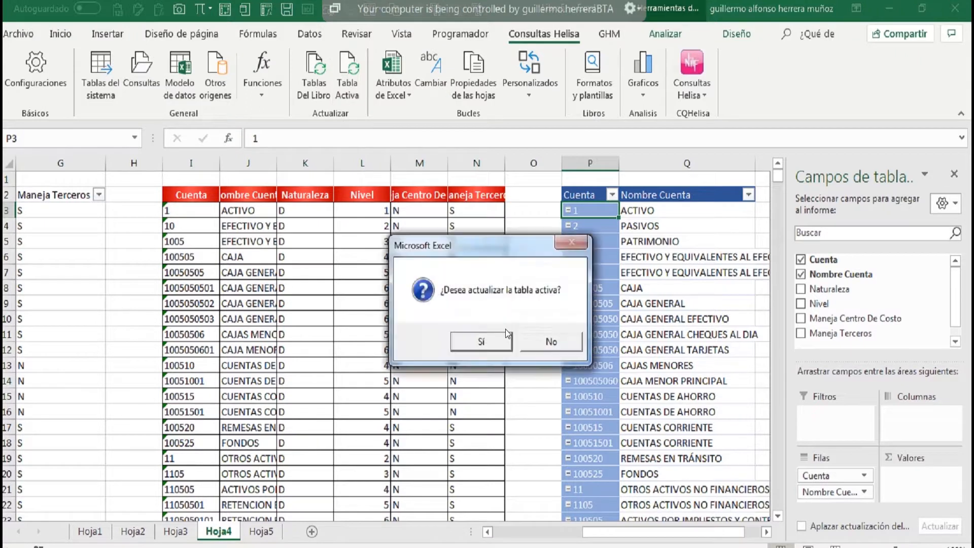
{"action": "left_click", "coordinate": [497, 344]}
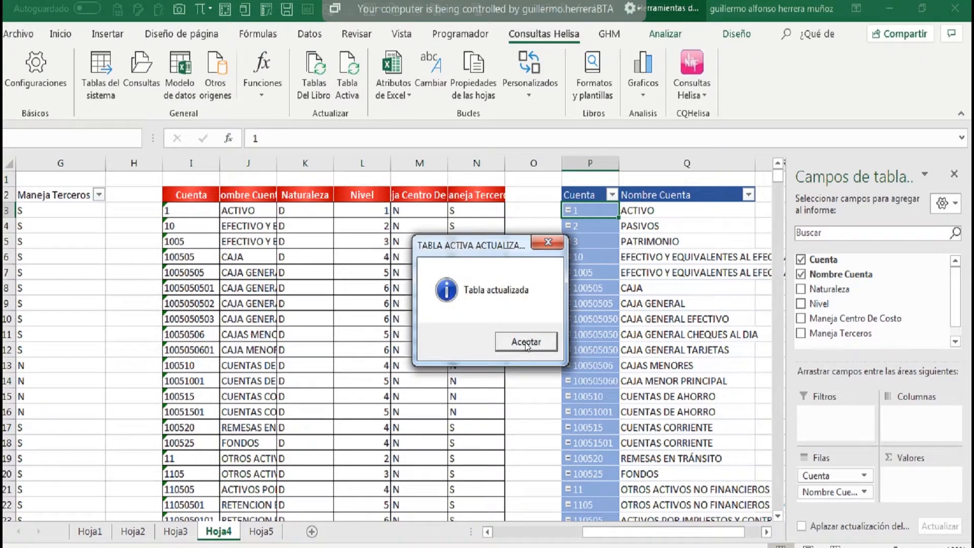
{"action": "key", "text": "Return"}
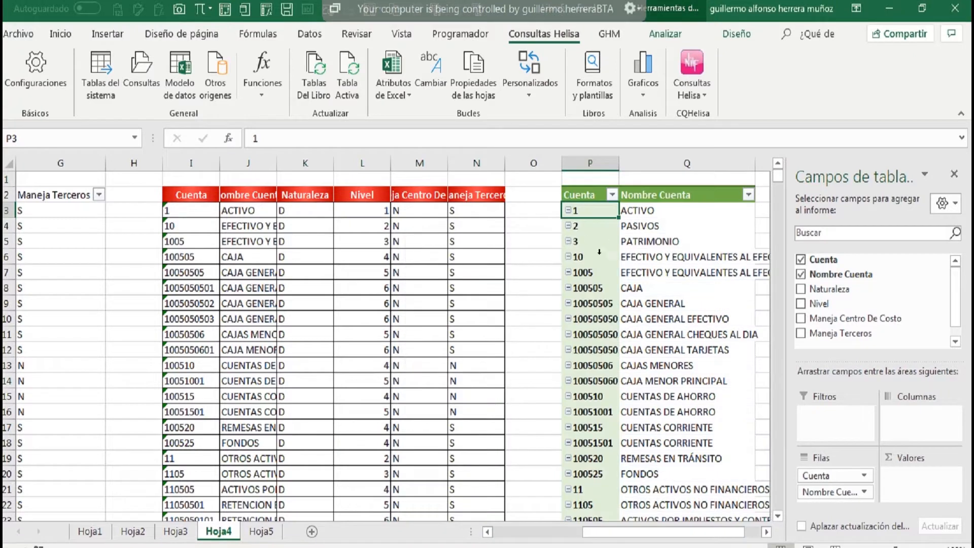
Disable Aplicar formatos al actualizar las consultas in the Helisa query settings and save the configuration.
{"action": "left_click", "coordinate": [593, 193]}
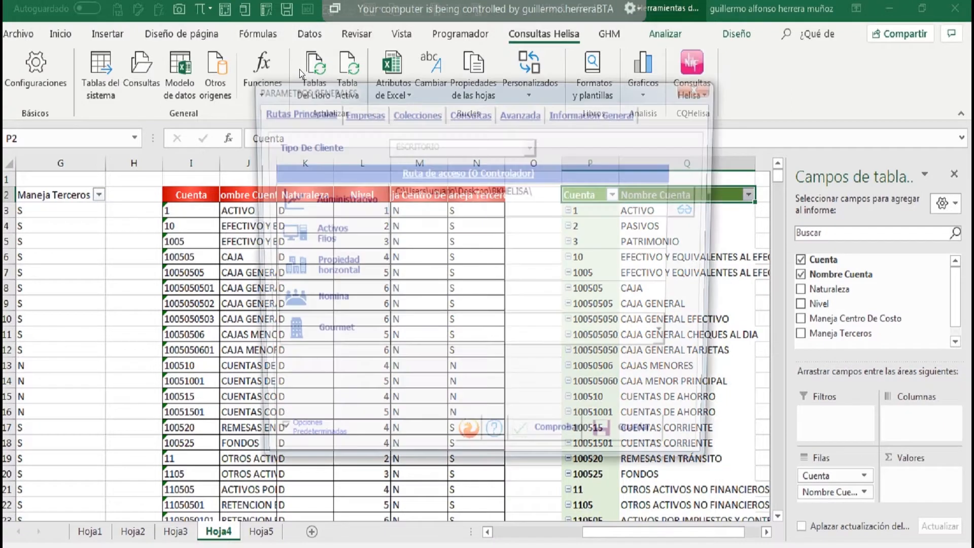
{"action": "left_click", "coordinate": [481, 115]}
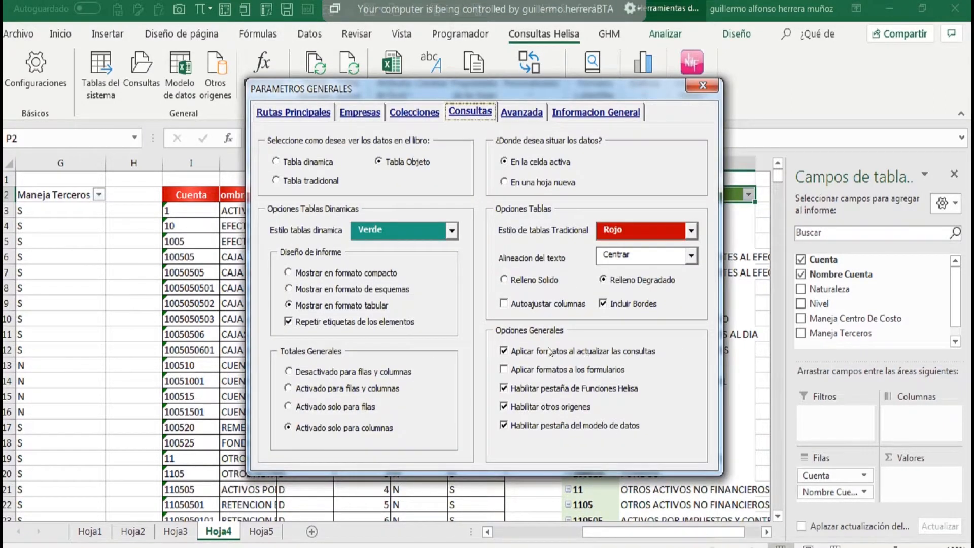
{"action": "left_click", "coordinate": [505, 351]}
{"action": "left_click", "coordinate": [696, 91]}
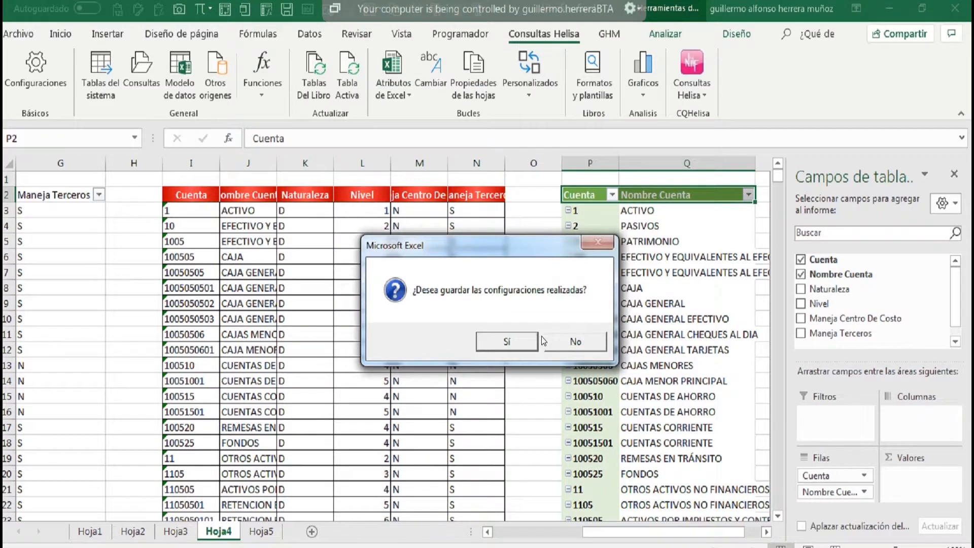
{"action": "left_click", "coordinate": [529, 343]}
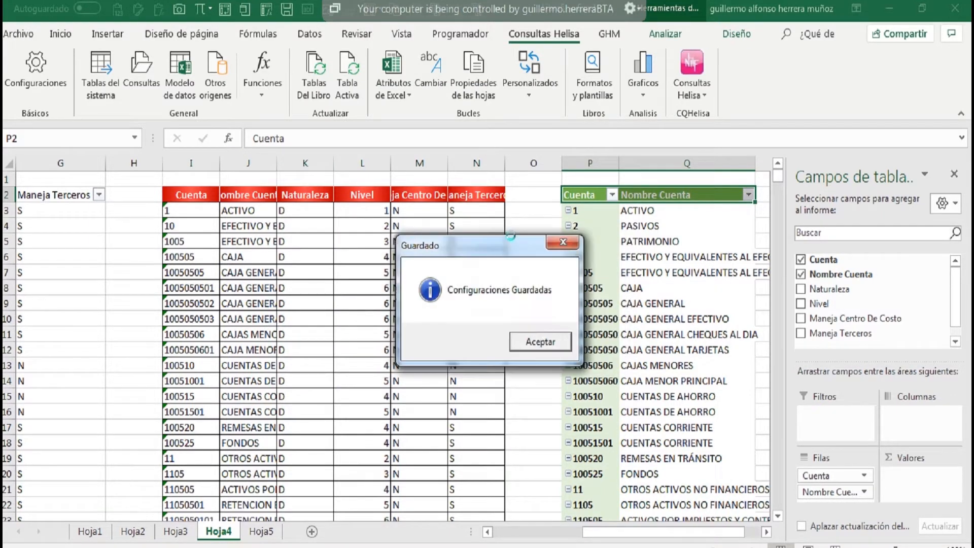
{"action": "left_click", "coordinate": [541, 342]}
Apply the grey pivot table style with a black header row to the Plan De Cuentas pivot table.
{"action": "left_click", "coordinate": [737, 35]}
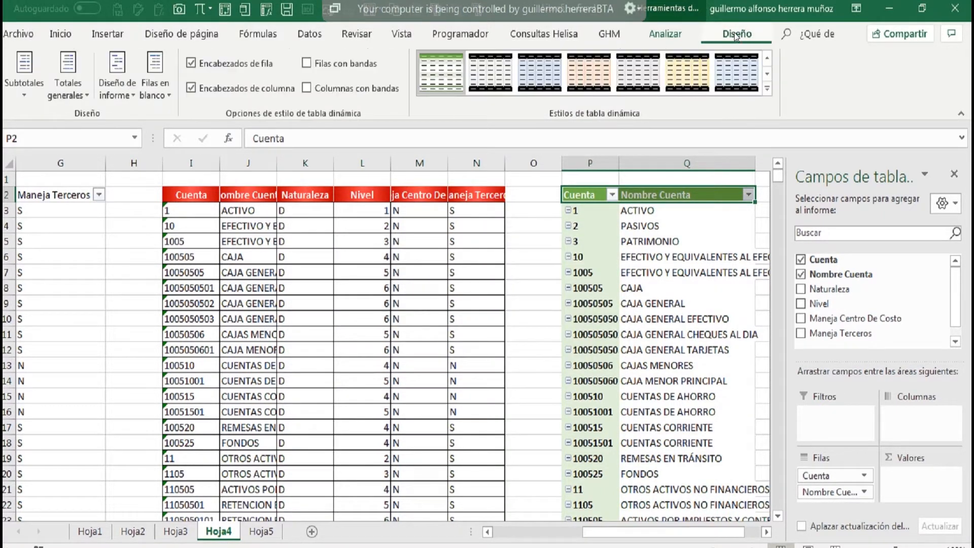
{"action": "left_click", "coordinate": [638, 74]}
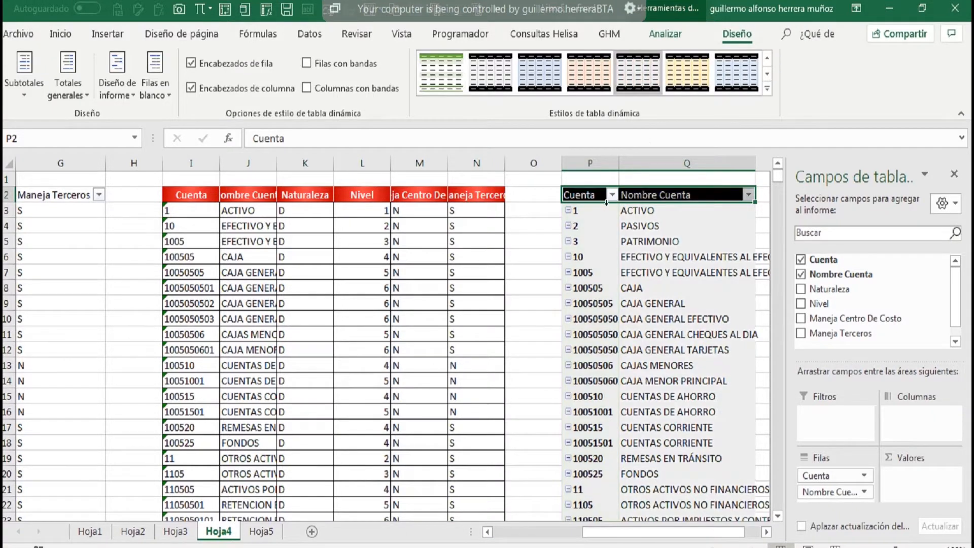
Refresh the active pivot table and slightly widen its Cuenta column.
{"action": "left_click", "coordinate": [555, 35]}
{"action": "left_click", "coordinate": [347, 86]}
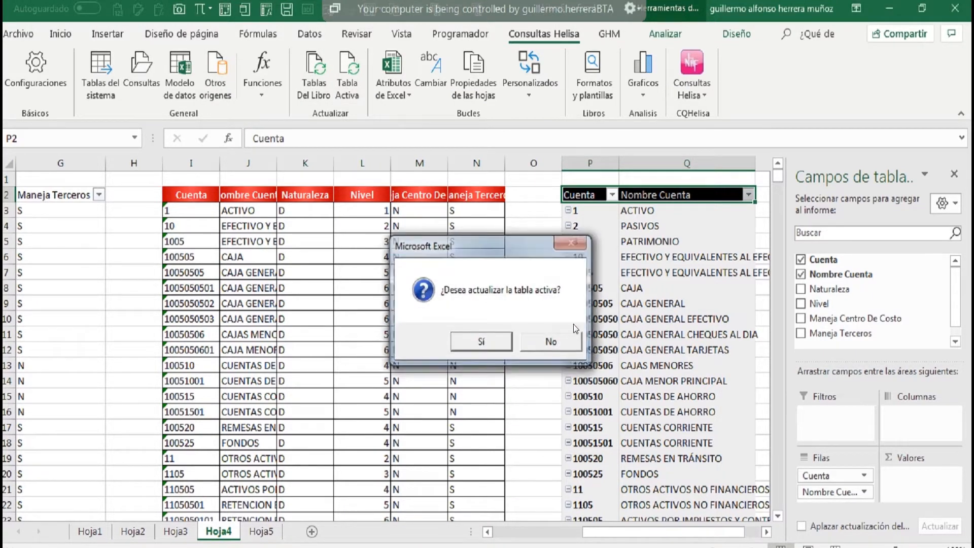
{"action": "key", "text": "Return"}
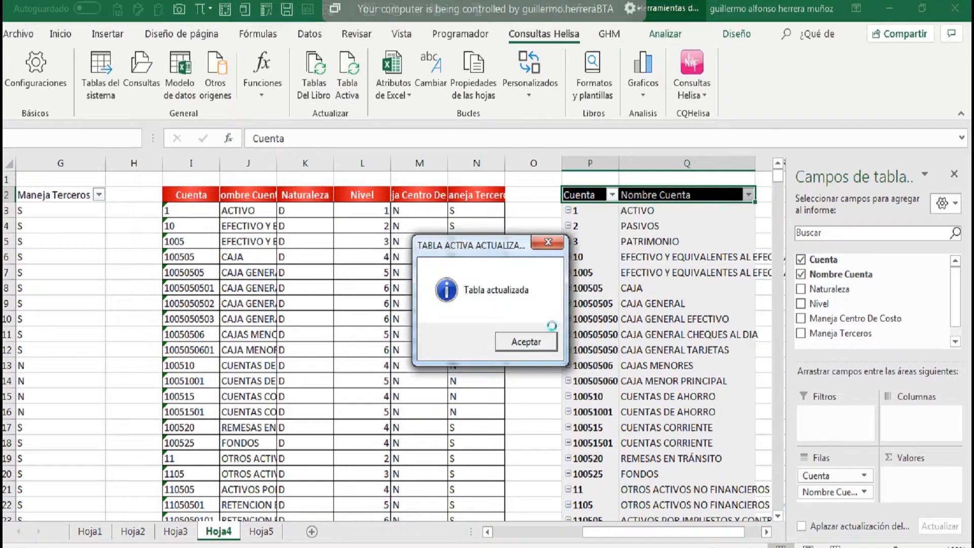
{"action": "left_click", "coordinate": [527, 342]}
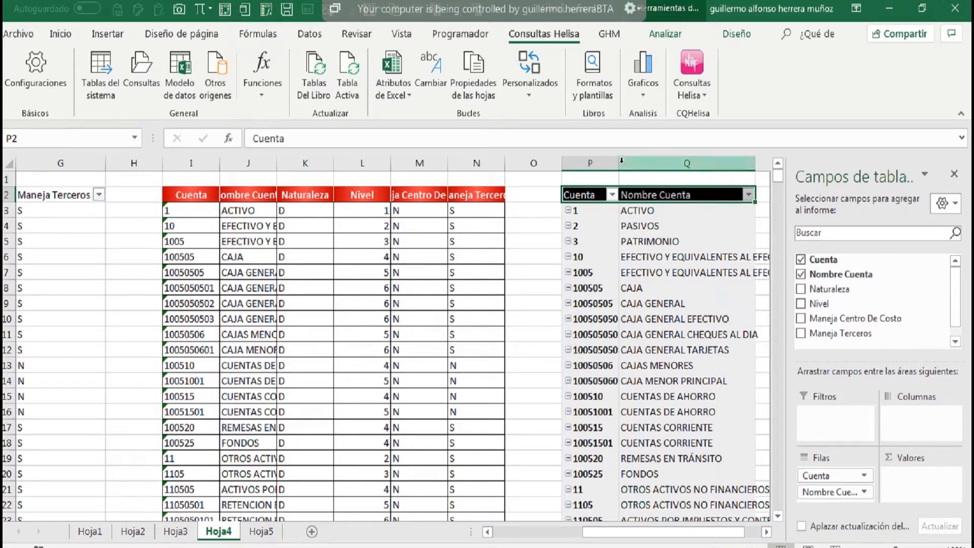
{"action": "left_click_drag", "start_coordinate": [621, 161], "coordinate": [634, 161]}
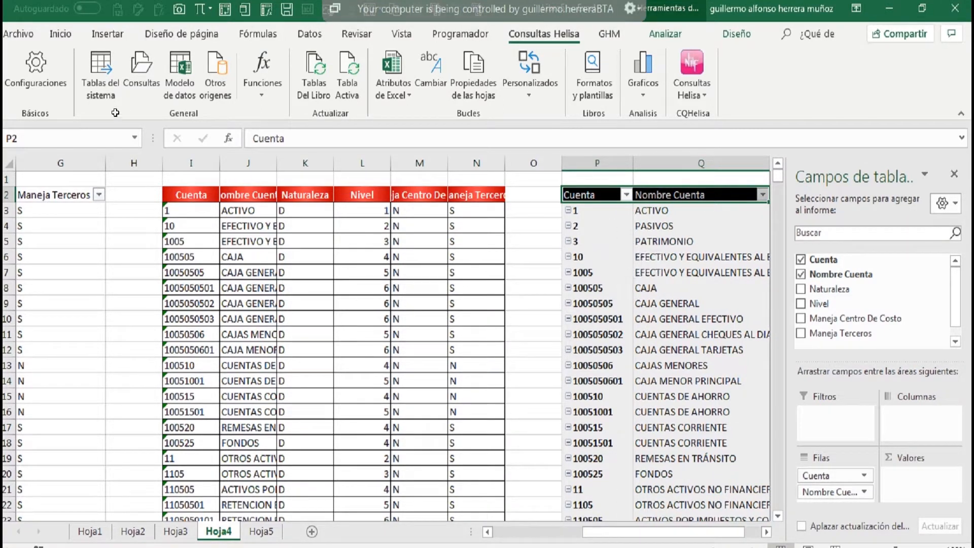
Enable Aplicar formatos a los formularios in the Helisa query settings and save the configuration.
{"action": "left_click", "coordinate": [34, 79]}
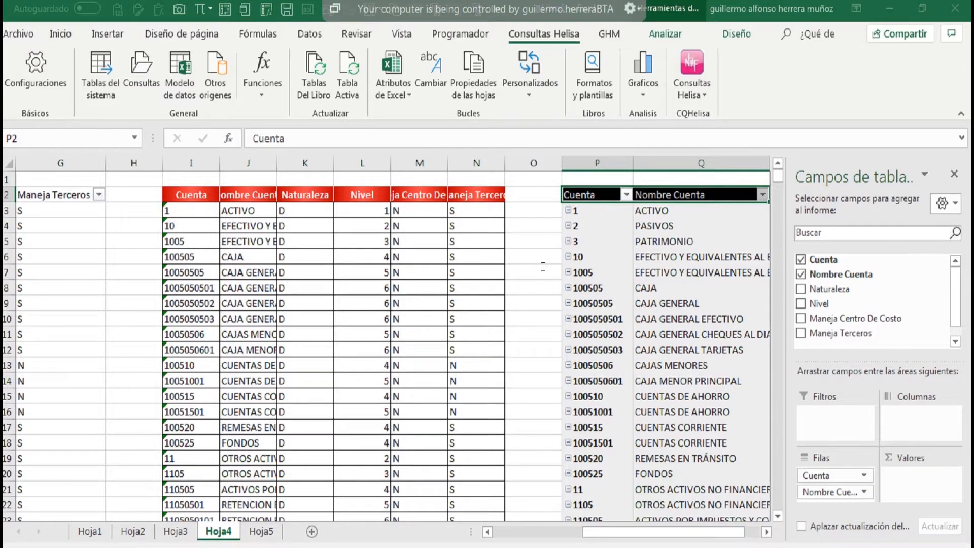
{"action": "left_click", "coordinate": [473, 110]}
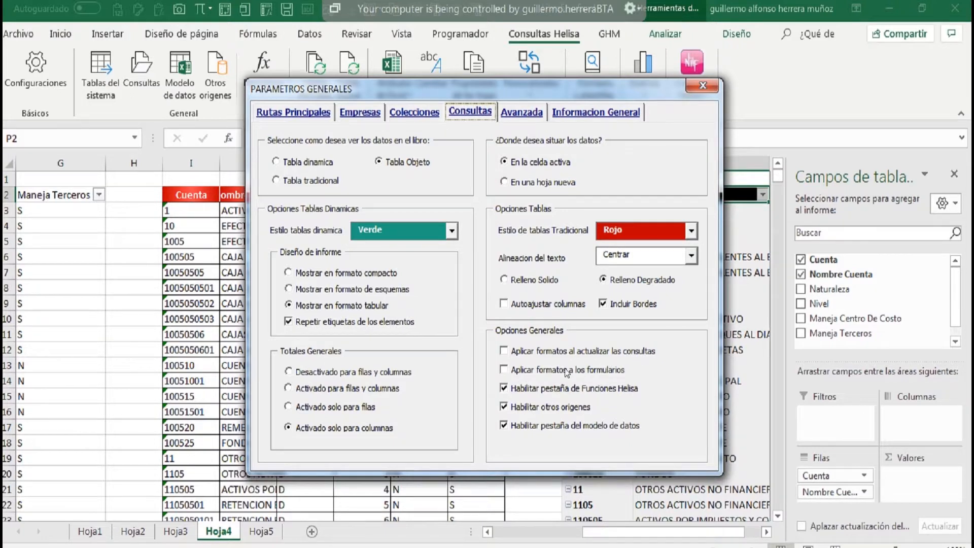
{"action": "left_click", "coordinate": [514, 369]}
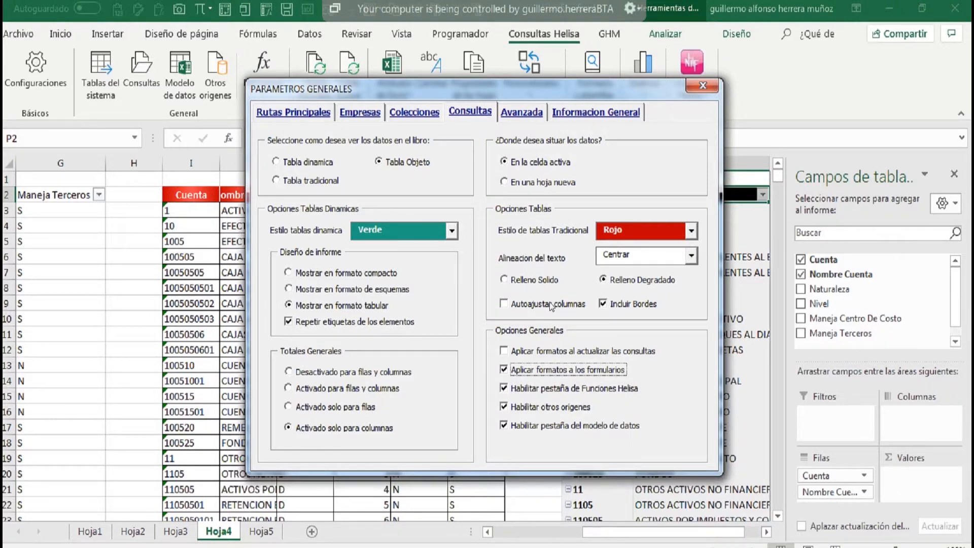
{"action": "left_click", "coordinate": [700, 87]}
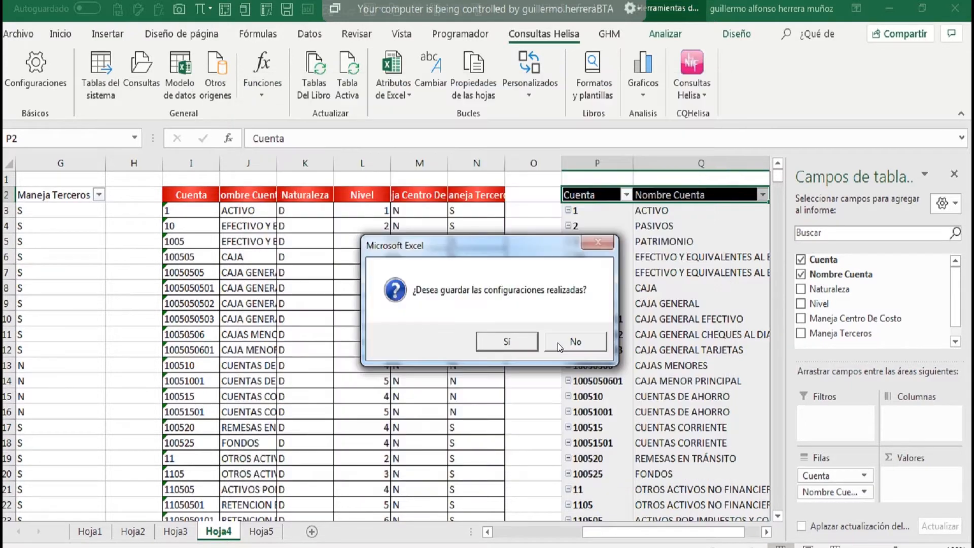
{"action": "left_click", "coordinate": [507, 344]}
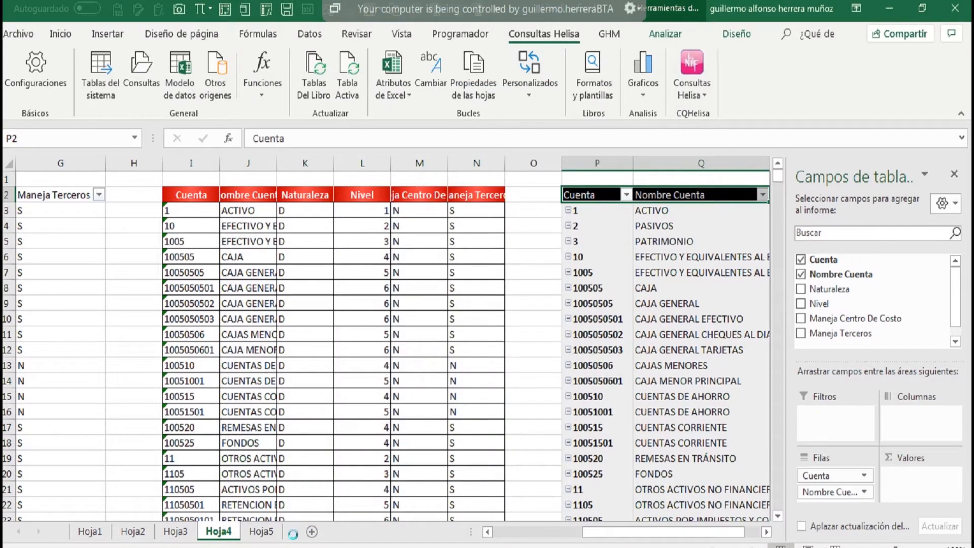
{"action": "left_click", "coordinate": [533, 349]}
Add a new worksheet and review the query form's Condiciones, Importar Datos, Validaciones and Campos Personalizados sections.
{"action": "left_click", "coordinate": [311, 531]}
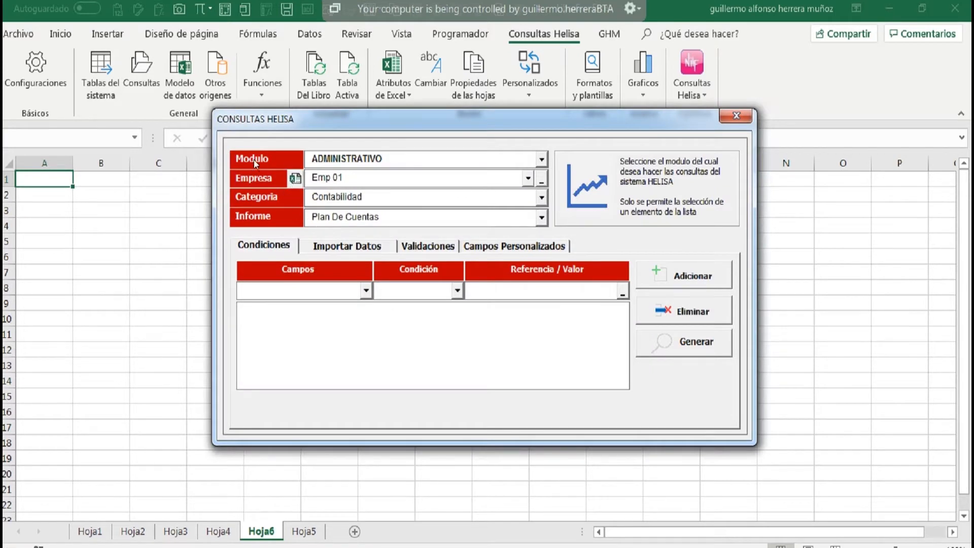
{"action": "left_click", "coordinate": [325, 251]}
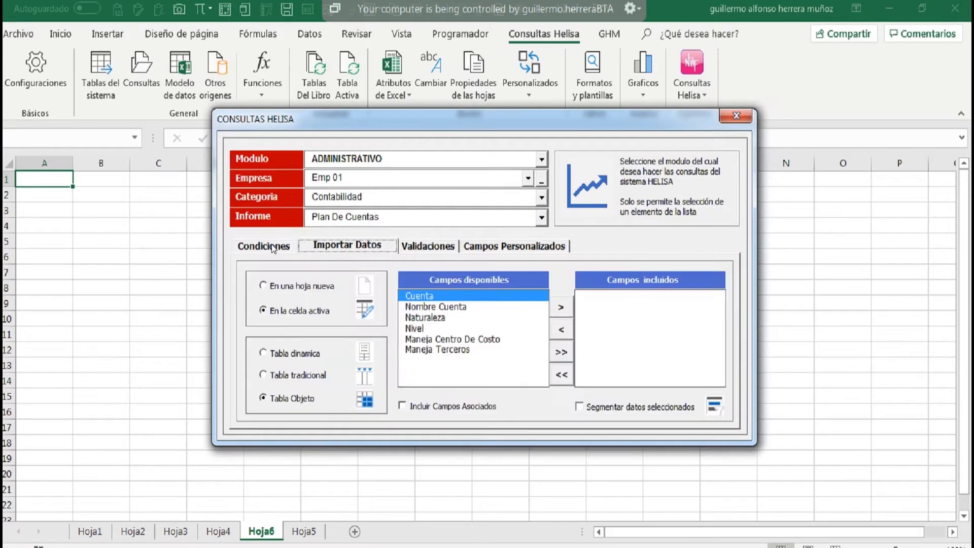
{"action": "left_click", "coordinate": [270, 252]}
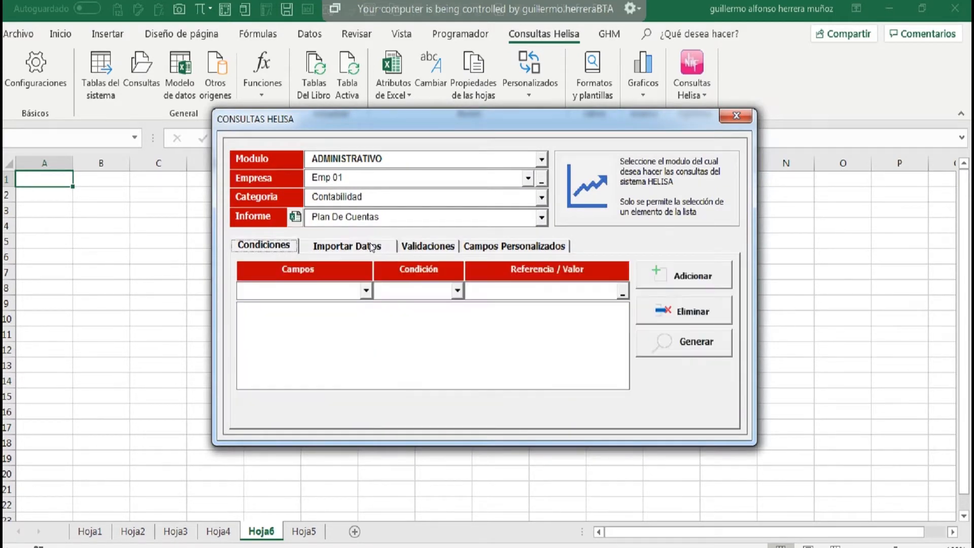
{"action": "left_click", "coordinate": [421, 247]}
{"action": "left_click", "coordinate": [482, 247]}
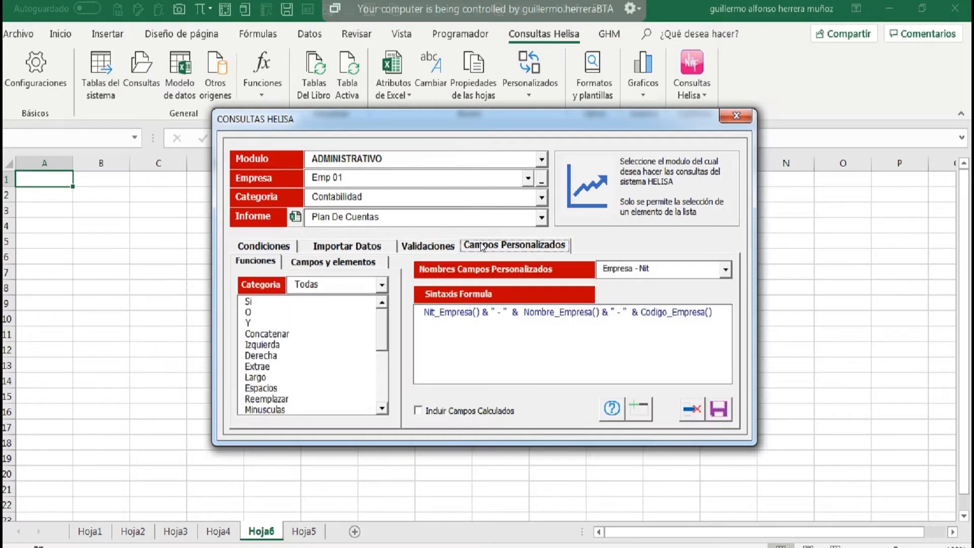
{"action": "left_click", "coordinate": [275, 245]}
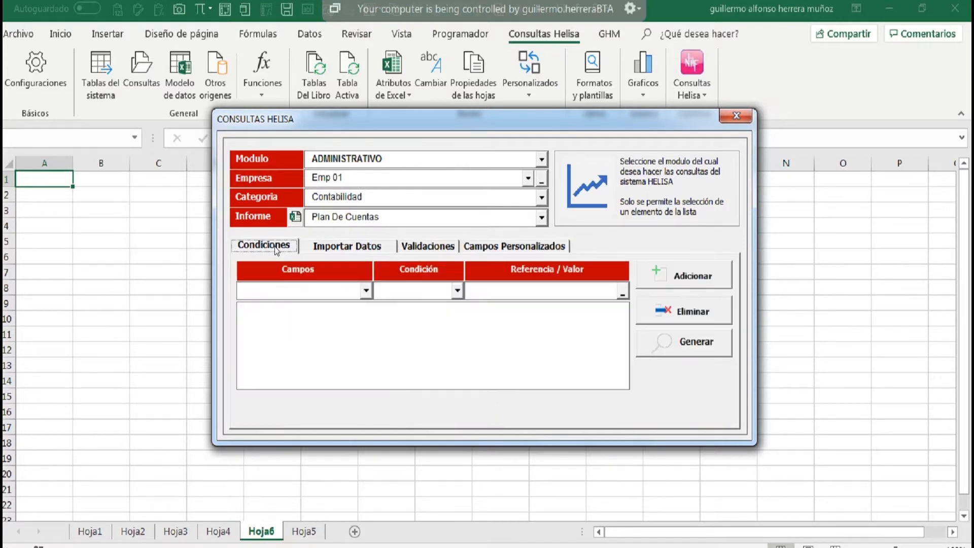
Generate the Plan De Cuentas report for Emp 01 as an object table at A1 of Hoja6.
{"action": "left_click", "coordinate": [687, 345]}
{"action": "left_click", "coordinate": [533, 341]}
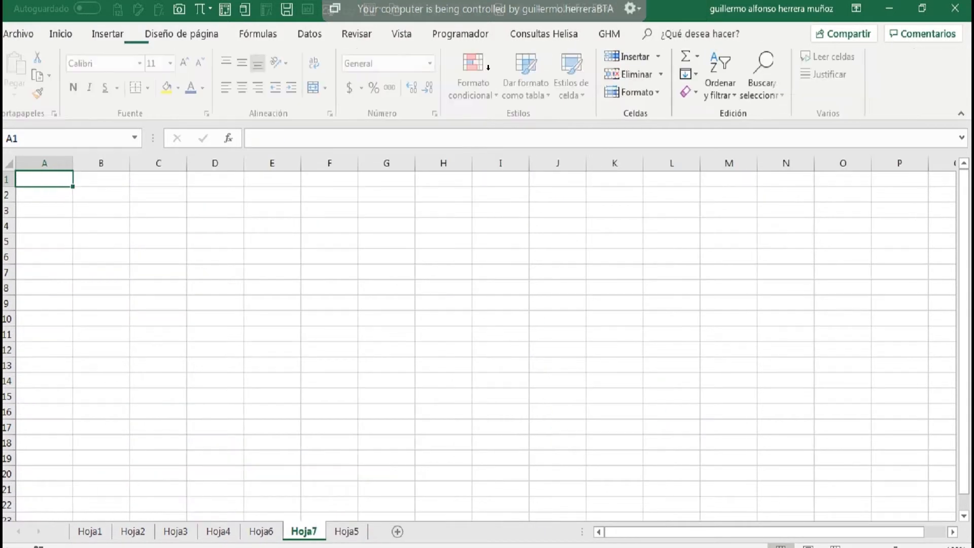
Set the traditional table style to Verde in the Helisa query settings and save the configuration.
{"action": "left_click", "coordinate": [36, 72]}
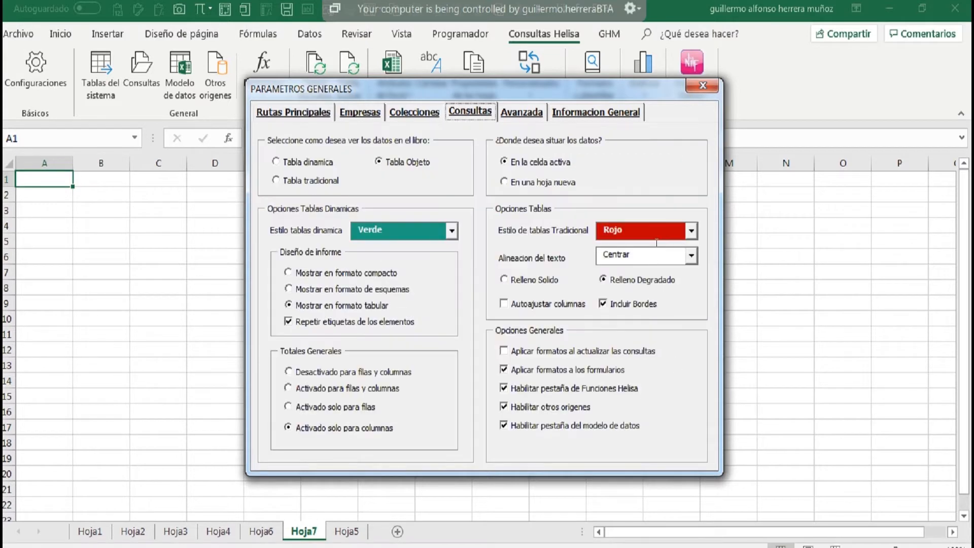
{"action": "left_click", "coordinate": [691, 231]}
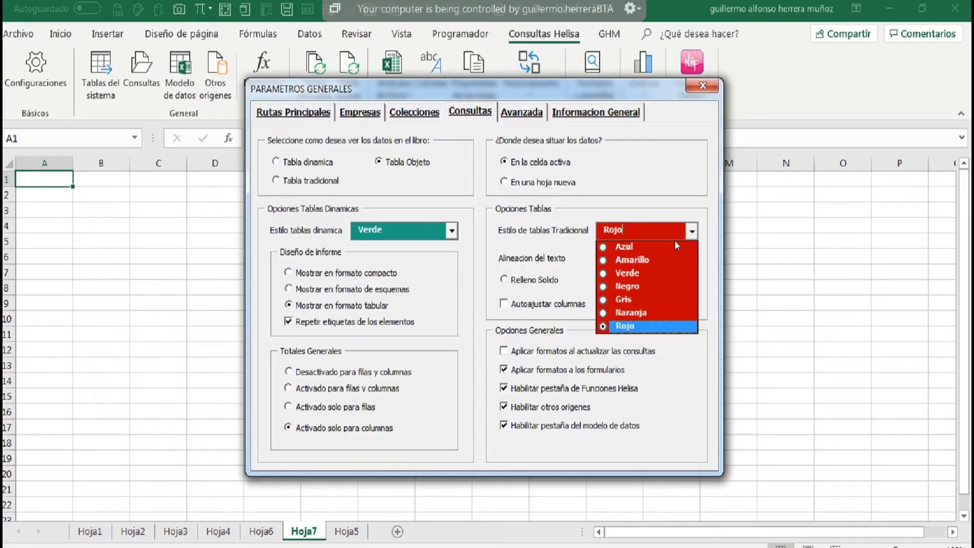
{"action": "left_click", "coordinate": [645, 274]}
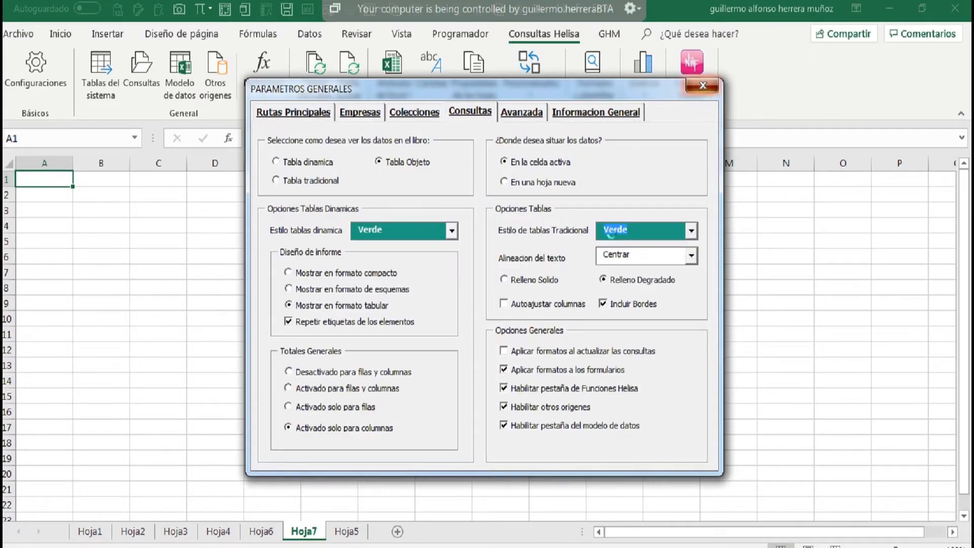
{"action": "key", "text": "Escape"}
{"action": "left_click", "coordinate": [518, 339]}
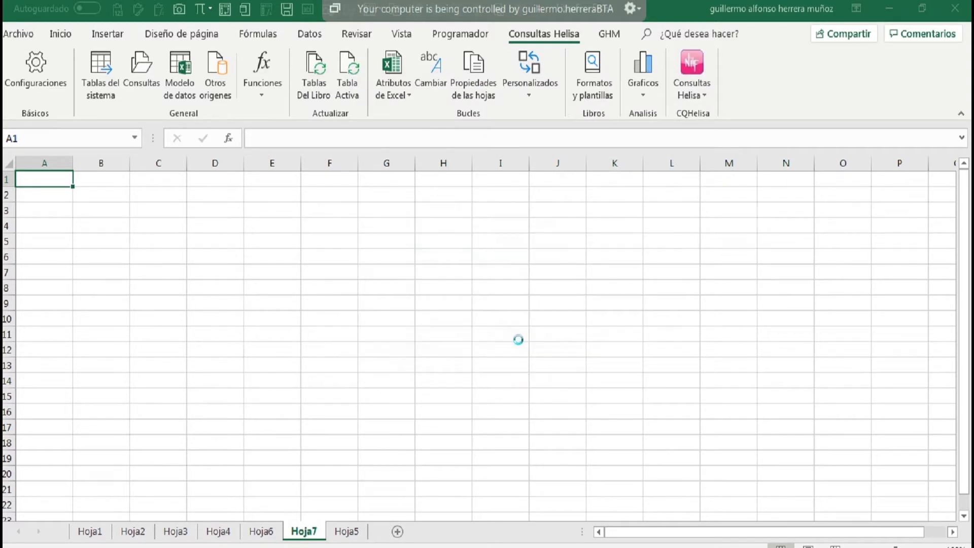
{"action": "left_click", "coordinate": [523, 340]}
Check the colours of the Consultas query form and the Tablas del sistema form, closing each one.
{"action": "left_click", "coordinate": [144, 66]}
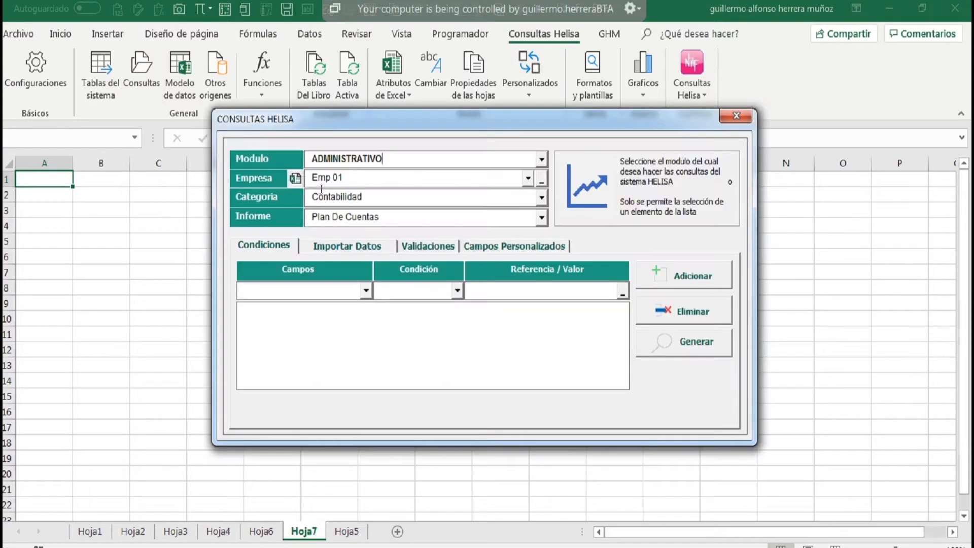
{"action": "left_click", "coordinate": [736, 116]}
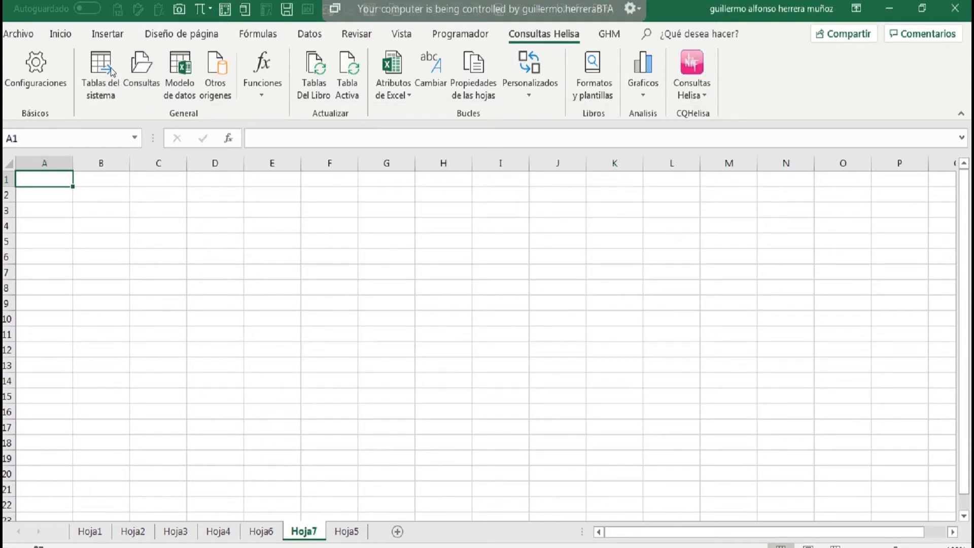
{"action": "left_click", "coordinate": [110, 68]}
{"action": "left_click", "coordinate": [815, 47]}
Disable Aplicar formatos a los formularios and Habilitar pestaña de Funciones Helisa in the query settings and save the configuration.
{"action": "left_click", "coordinate": [53, 77]}
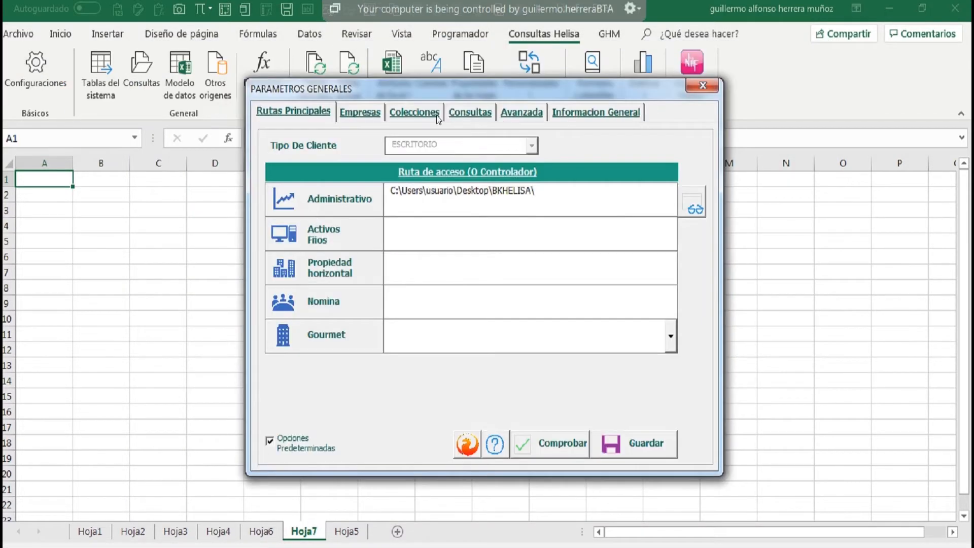
{"action": "left_click", "coordinate": [427, 111]}
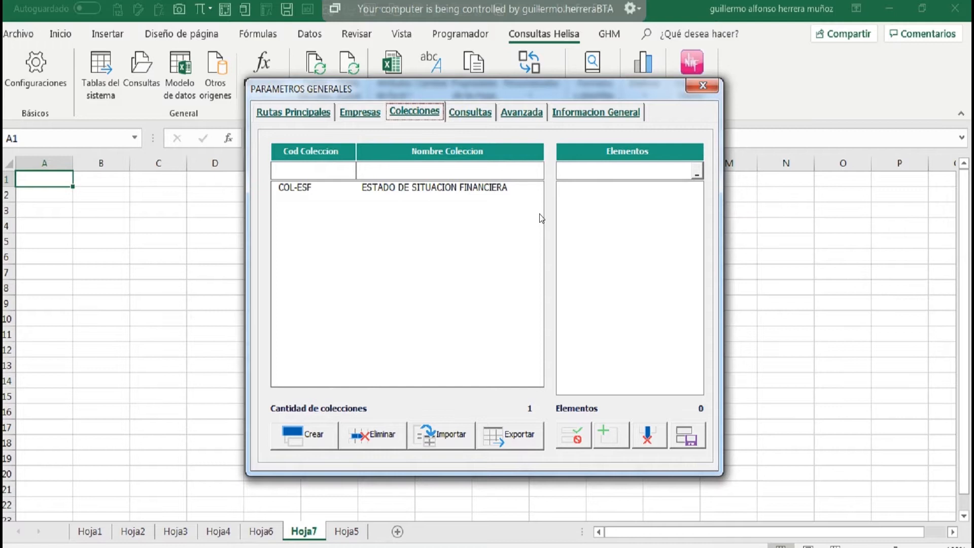
{"action": "left_click", "coordinate": [470, 112]}
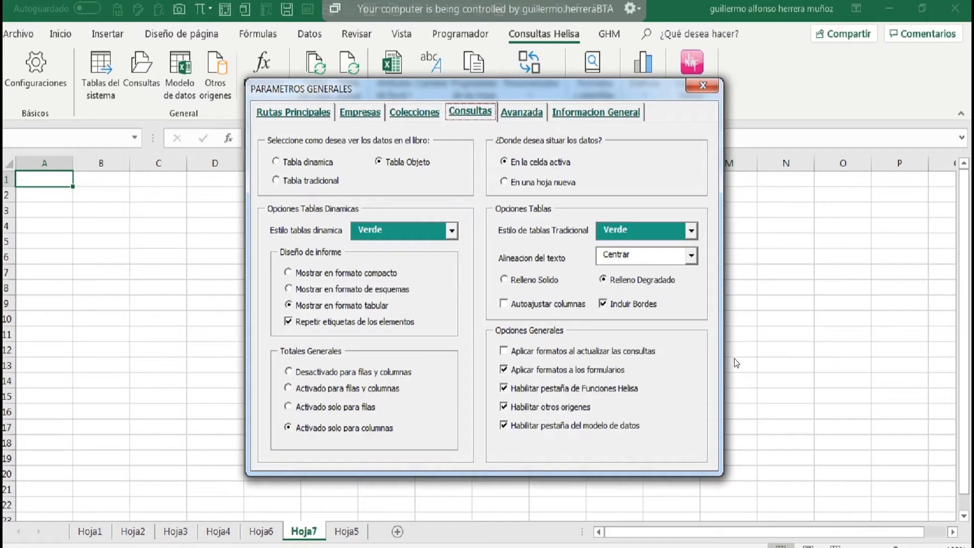
{"action": "left_click", "coordinate": [507, 369]}
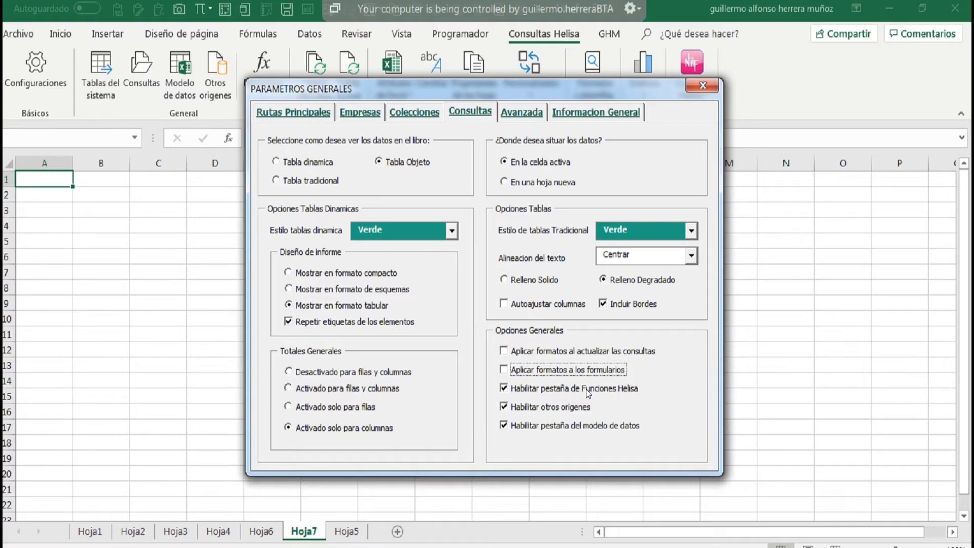
{"action": "left_click", "coordinate": [505, 389]}
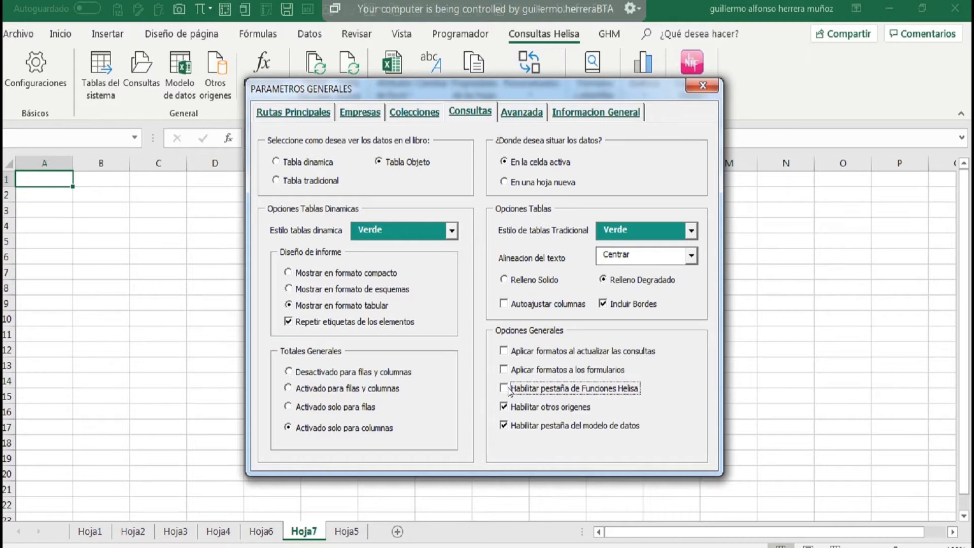
{"action": "left_click", "coordinate": [698, 86]}
{"action": "left_click", "coordinate": [523, 344]}
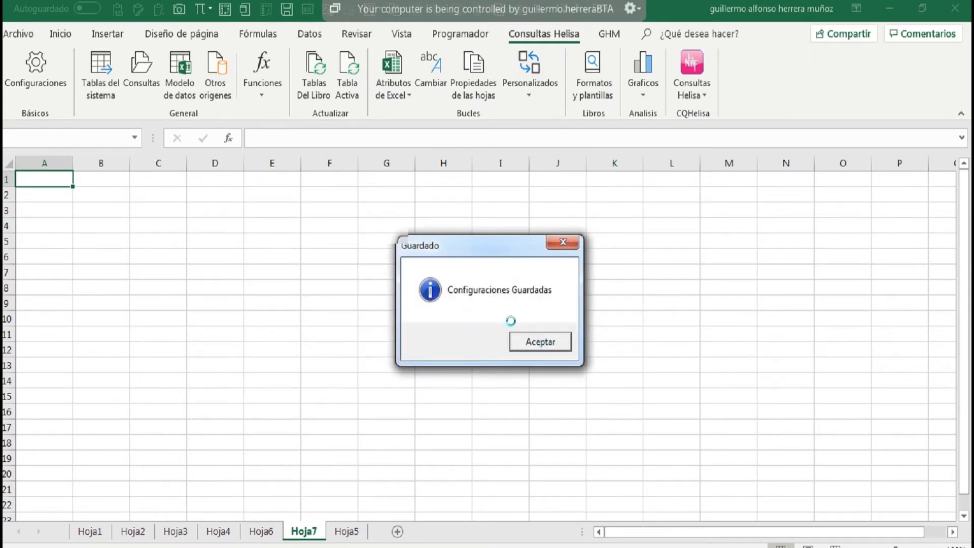
{"action": "left_click", "coordinate": [513, 337]}
Create a new workbook and compare its Funciones options with those of the current workbook.
{"action": "left_click", "coordinate": [266, 93]}
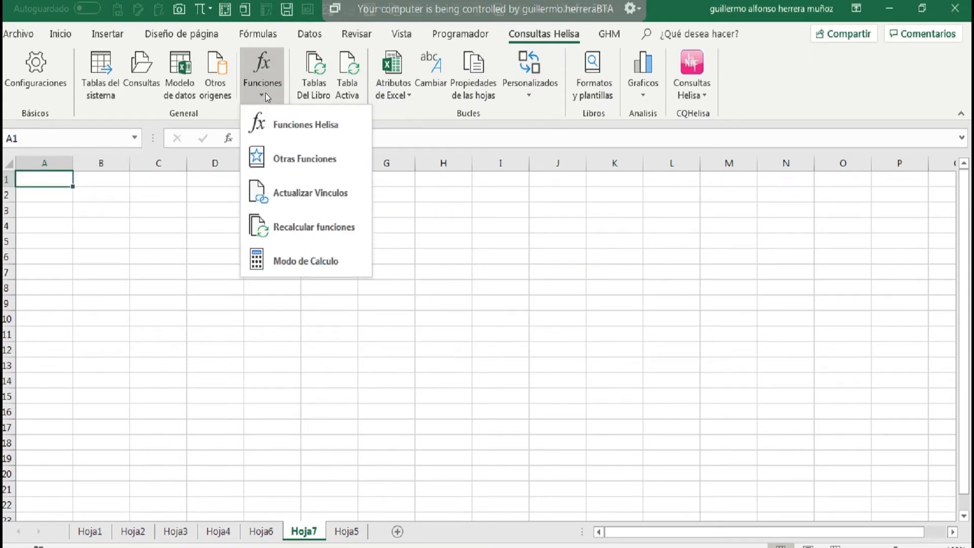
{"action": "left_click", "coordinate": [185, 247]}
{"action": "key", "text": "ctrl+u"}
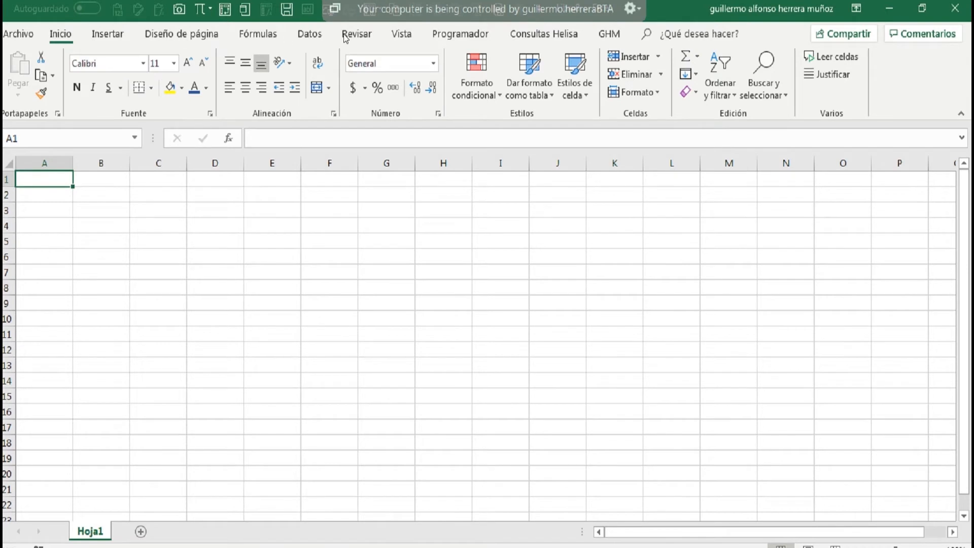
{"action": "left_click", "coordinate": [519, 41]}
{"action": "left_click", "coordinate": [272, 88]}
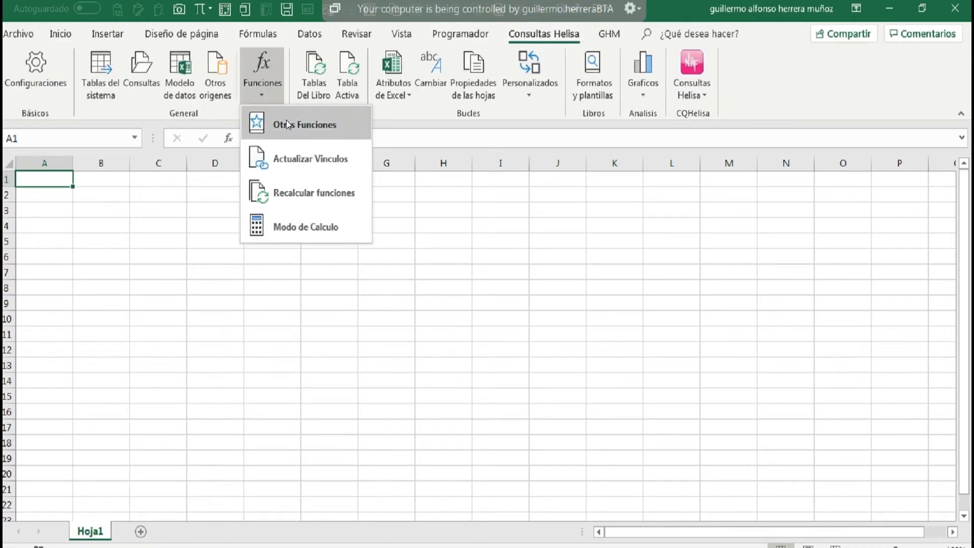
{"action": "left_click", "coordinate": [86, 223]}
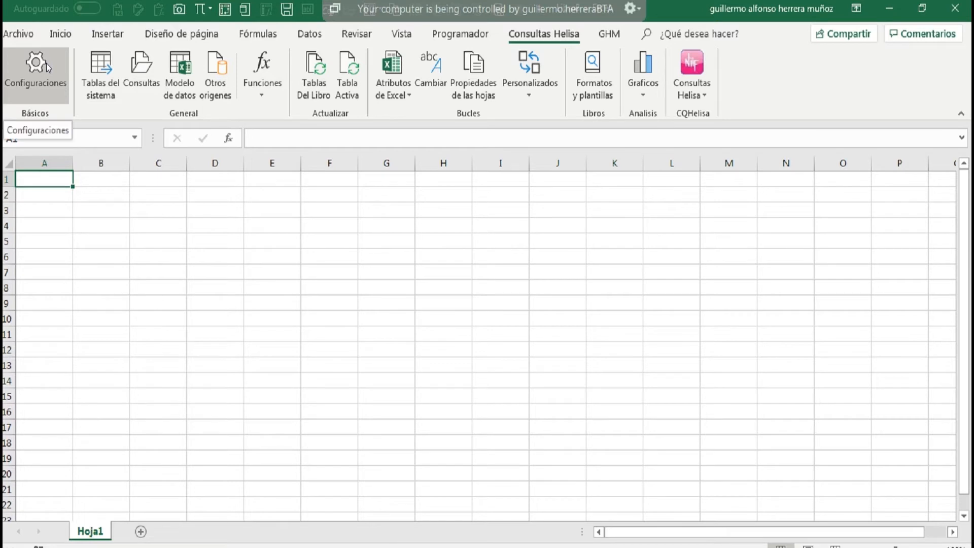
Review the general options in the Helisa query settings and save the configuration without changes.
{"action": "left_click", "coordinate": [264, 78]}
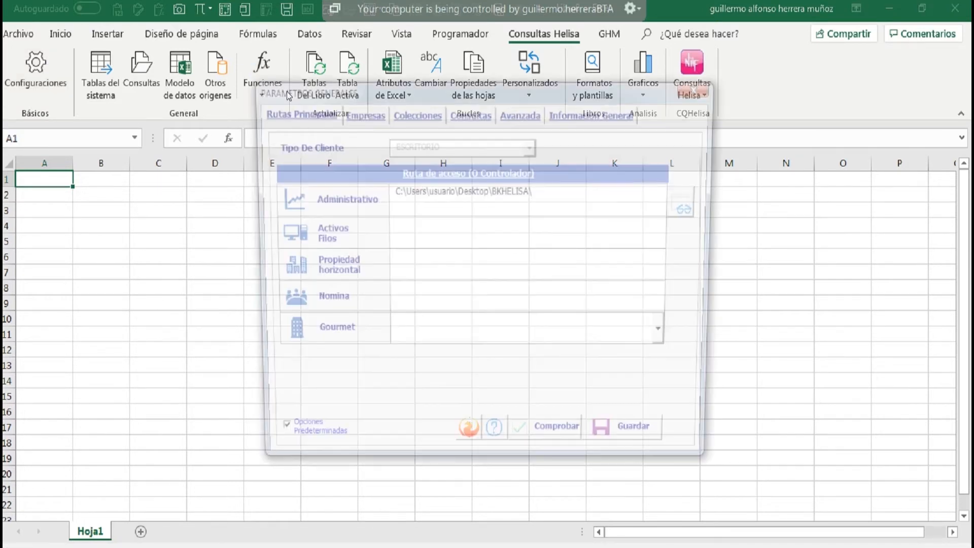
{"action": "left_click", "coordinate": [487, 117]}
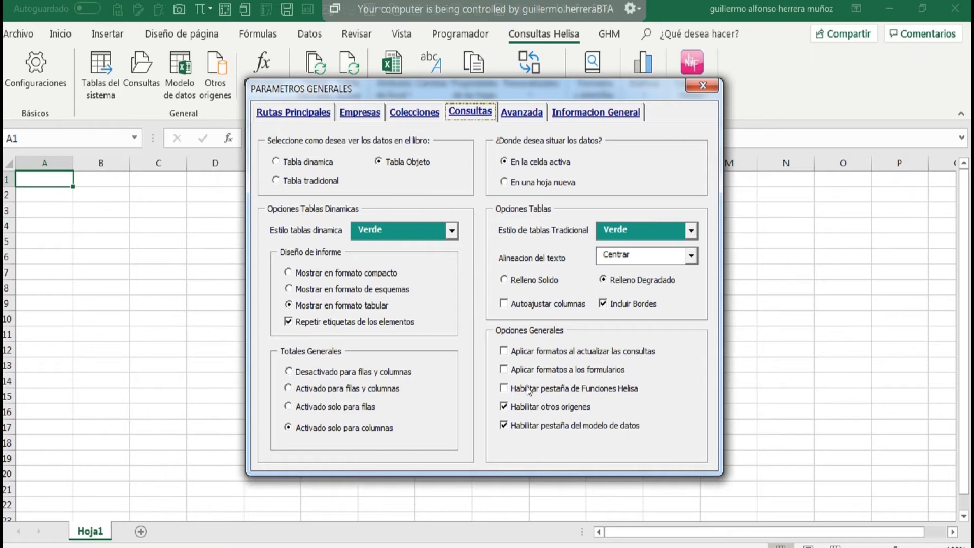
{"action": "left_click", "coordinate": [699, 89]}
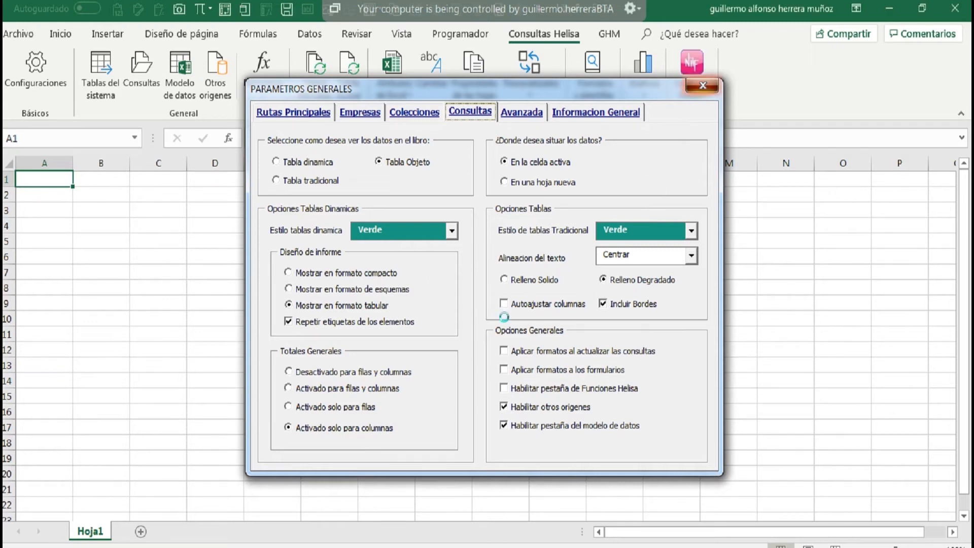
{"action": "left_click", "coordinate": [510, 340]}
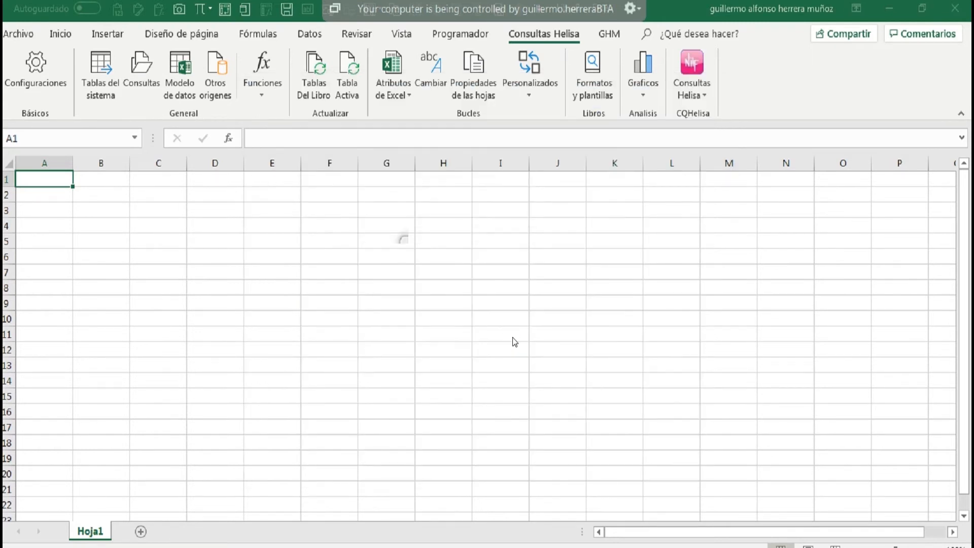
{"action": "left_click", "coordinate": [518, 343]}
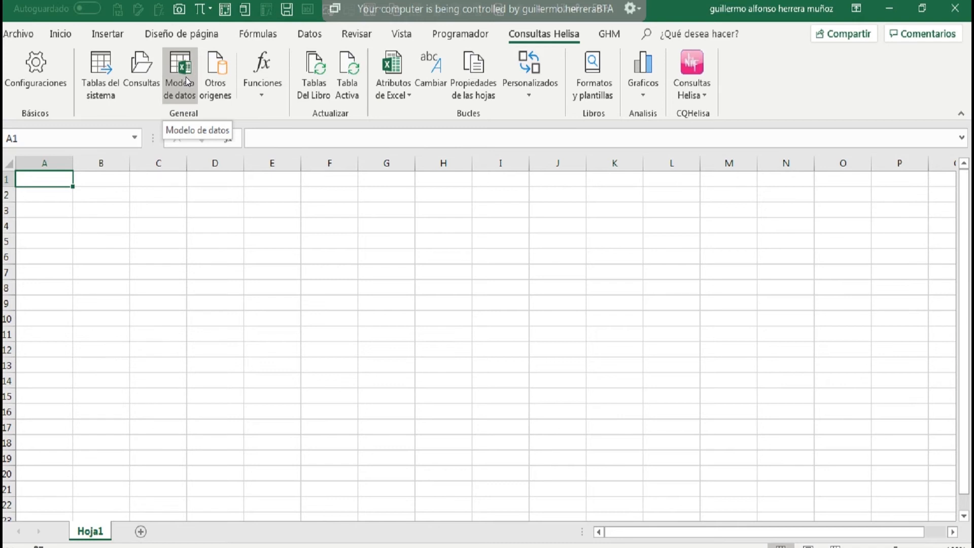
Review the pivot table sources offered by Otros orígenes and the available Funciones options.
{"action": "left_click", "coordinate": [212, 84]}
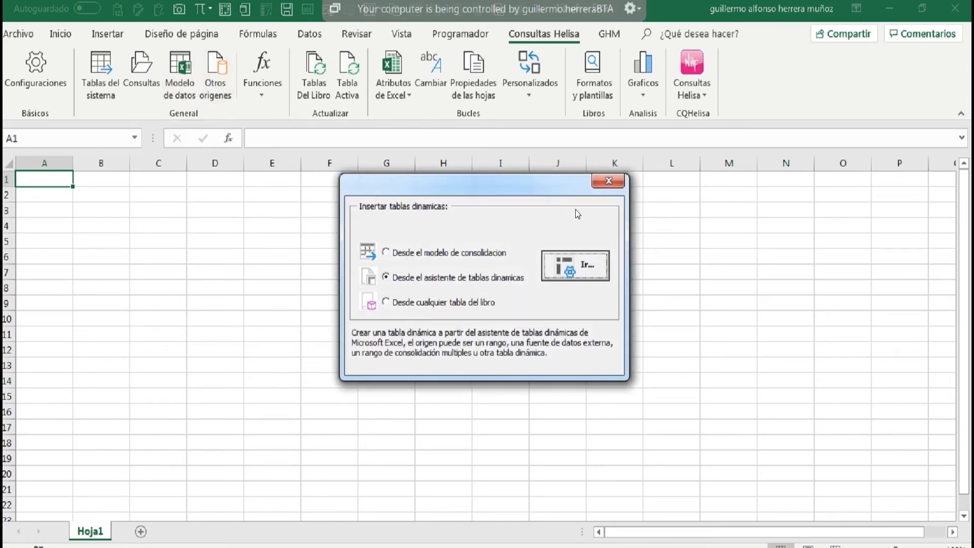
{"action": "left_click", "coordinate": [609, 181]}
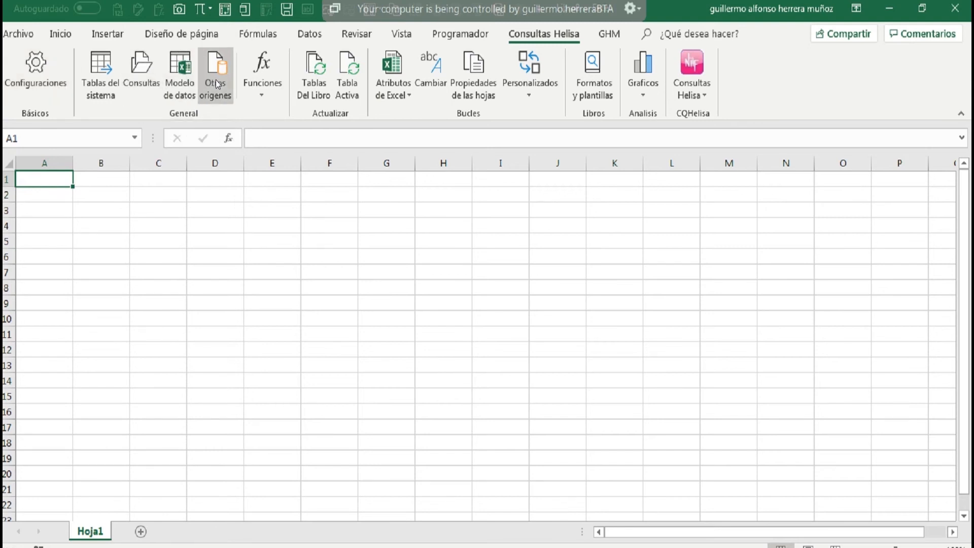
{"action": "left_click", "coordinate": [261, 90]}
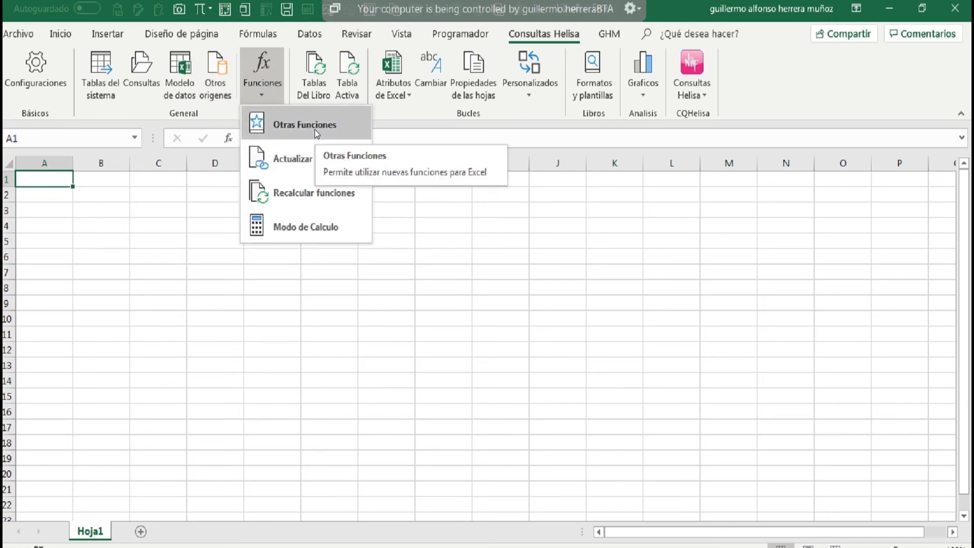
{"action": "left_click", "coordinate": [79, 193]}
Enable Habilitar pestaña de Funciones Helisa in the query settings, save the configuration and select cell B3.
{"action": "left_click", "coordinate": [41, 85]}
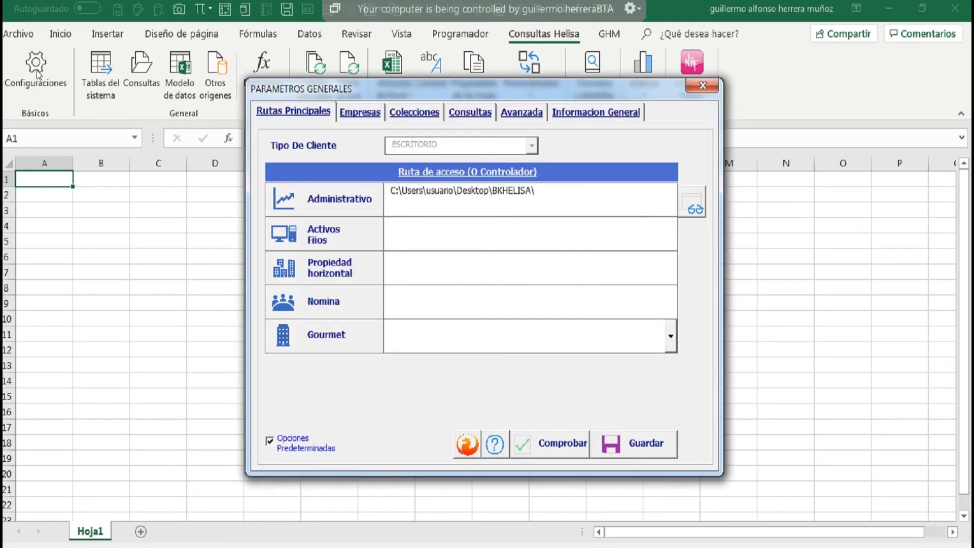
{"action": "left_click", "coordinate": [476, 110]}
{"action": "left_click", "coordinate": [513, 391]}
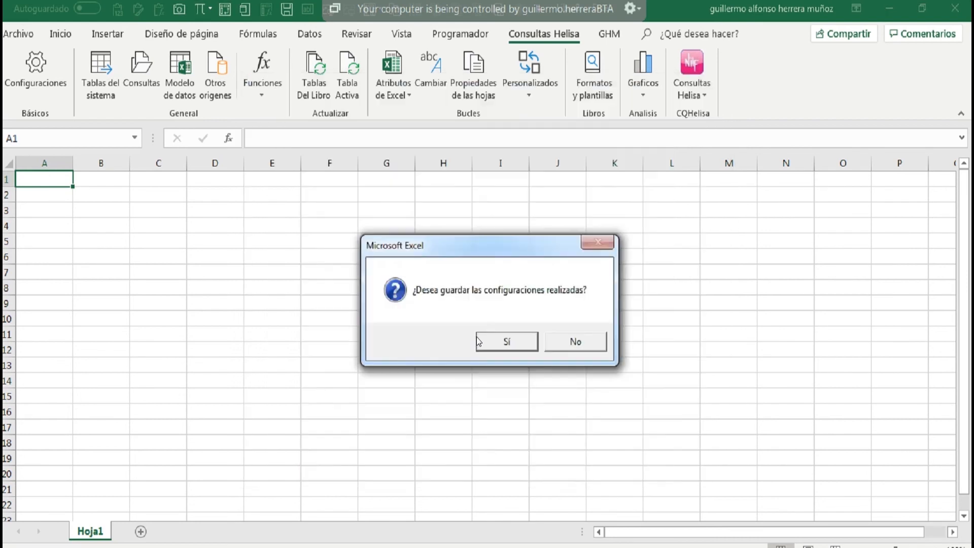
{"action": "left_click", "coordinate": [502, 343]}
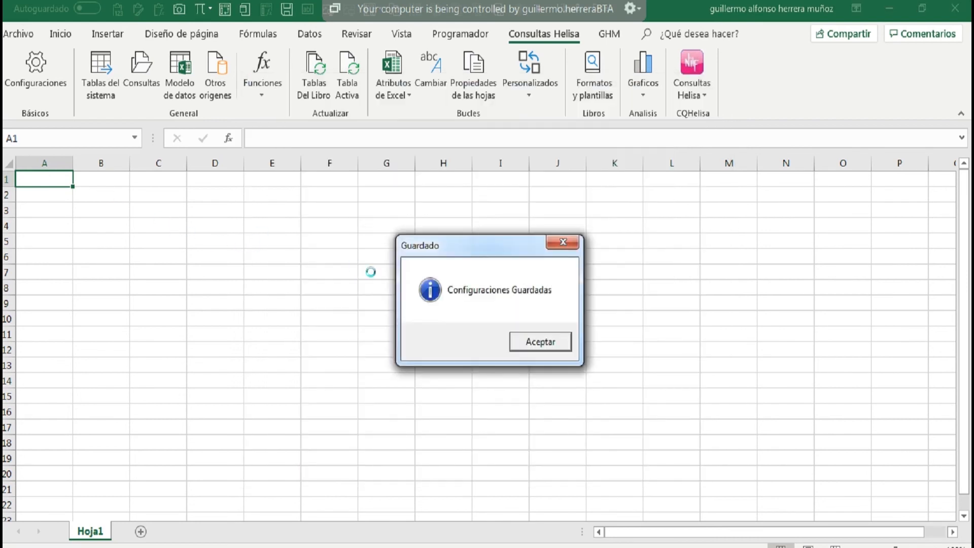
{"action": "left_click", "coordinate": [548, 347]}
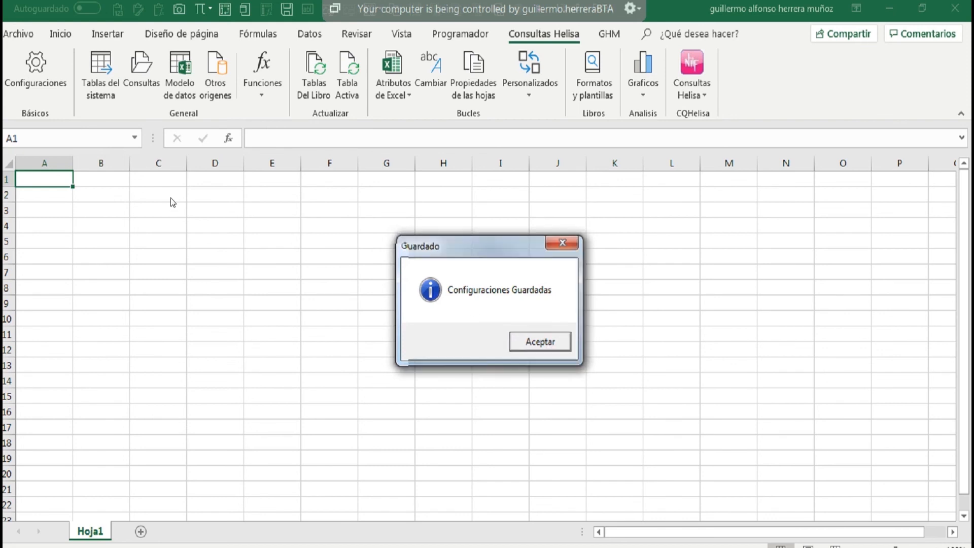
{"action": "left_click", "coordinate": [102, 212]}
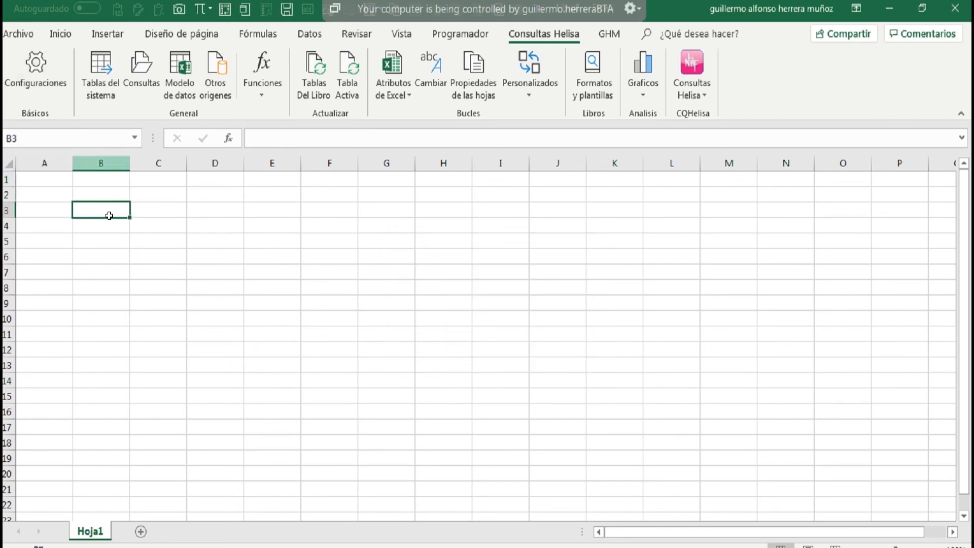